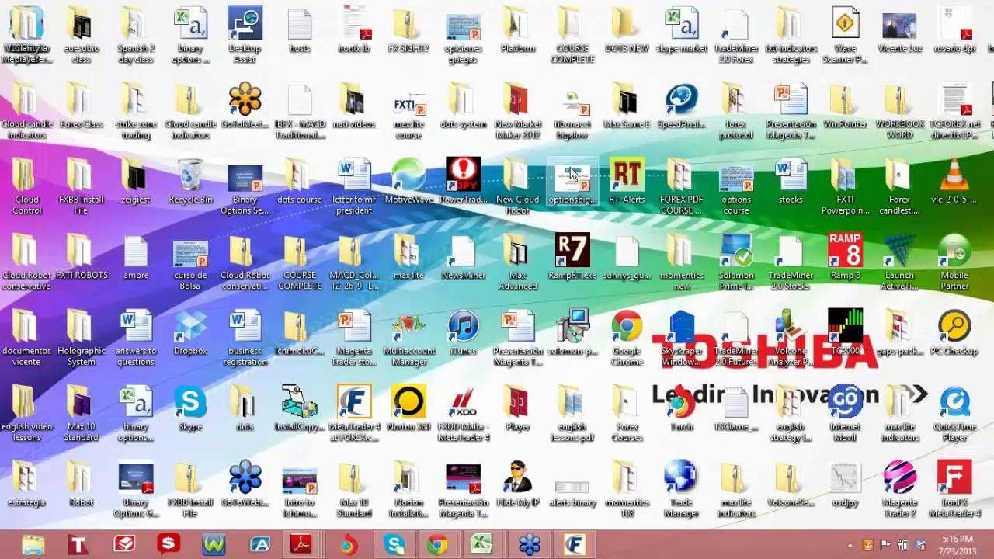
Step: Open the COURSE COMPLETE folder on the desktop and go into its Momentics108 - Latest Version subfolder
double_click(572, 35)
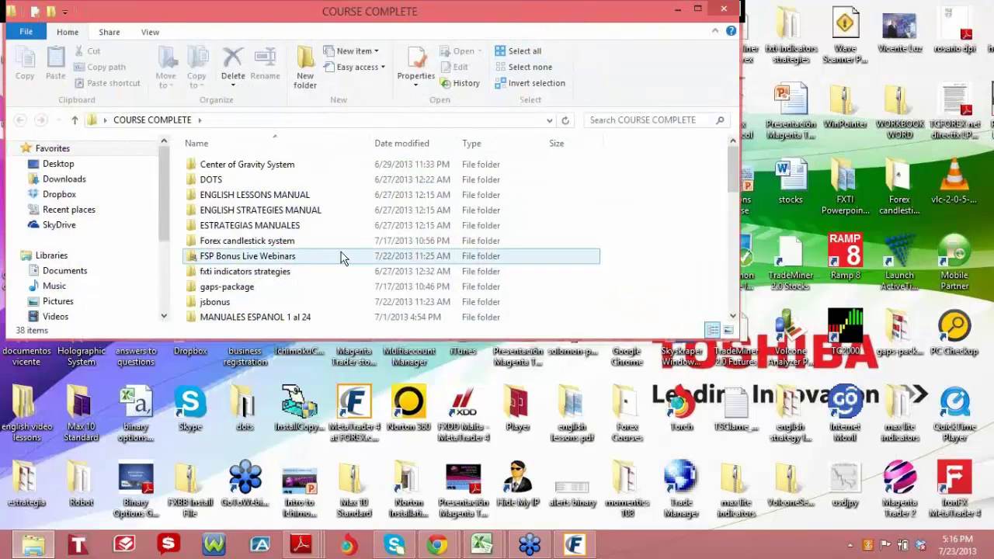
drag(737, 157, 733, 214)
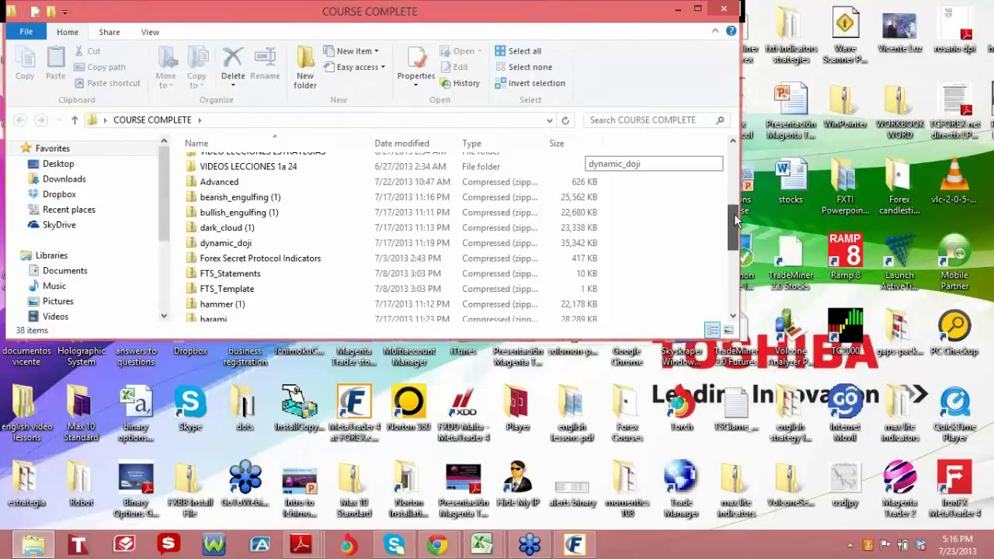
drag(734, 213, 715, 186)
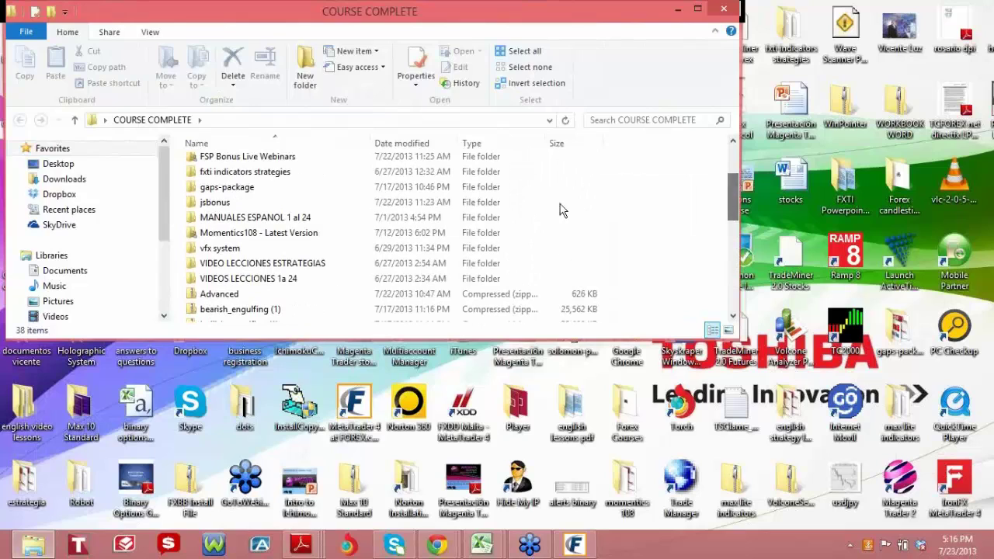
double_click(284, 233)
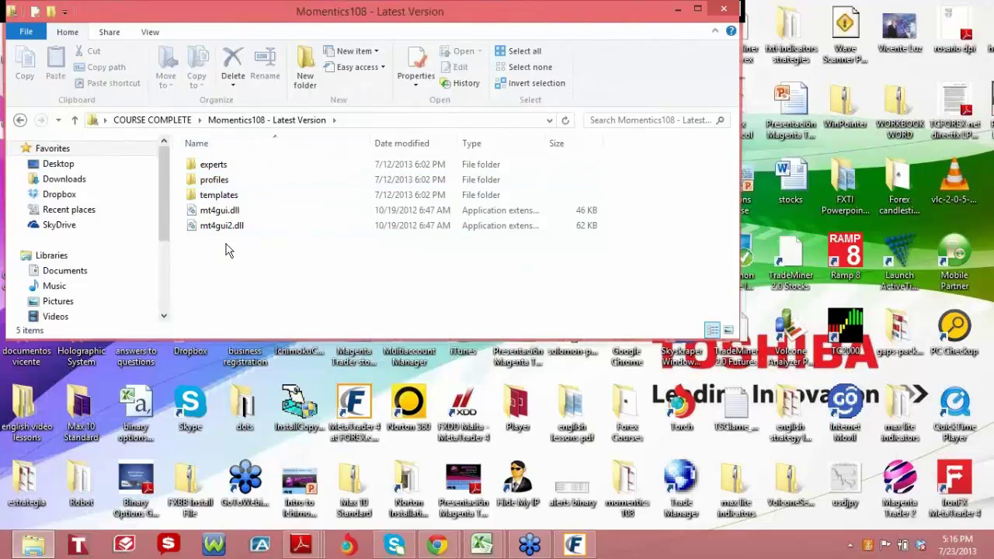
click(19, 120)
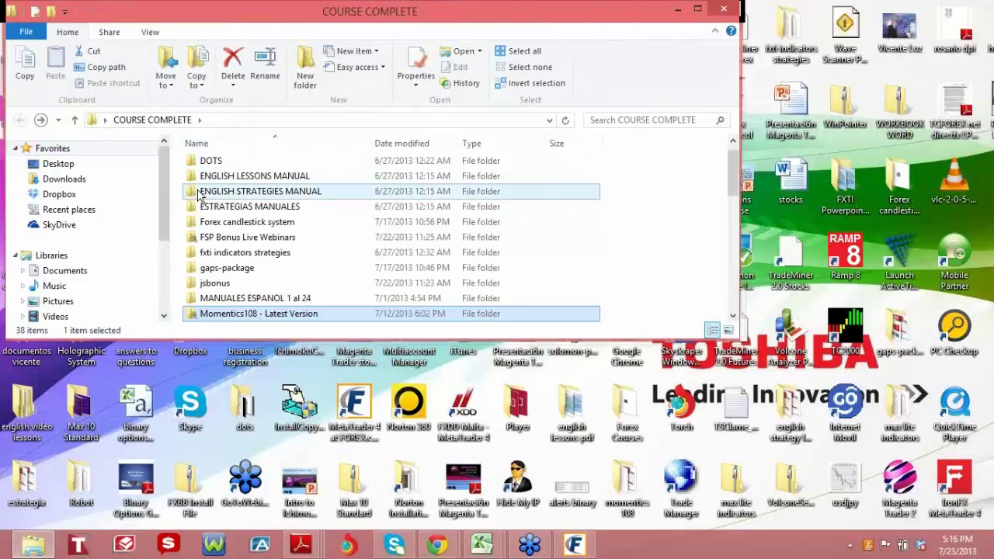
double_click(284, 314)
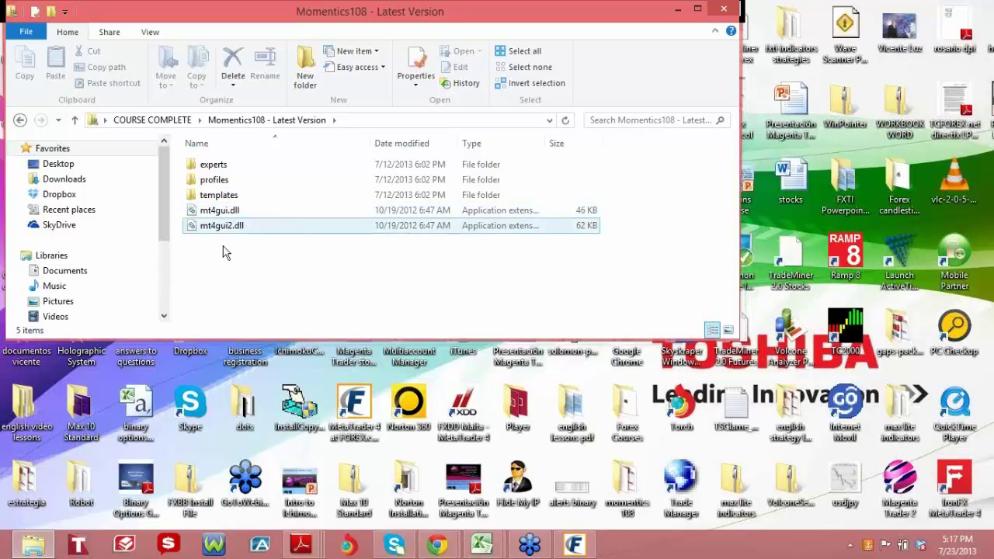
Step: Copy mt4gui.dll and mt4gui2.dll from the Momentics108 folder and minimize the folder window
click(223, 226)
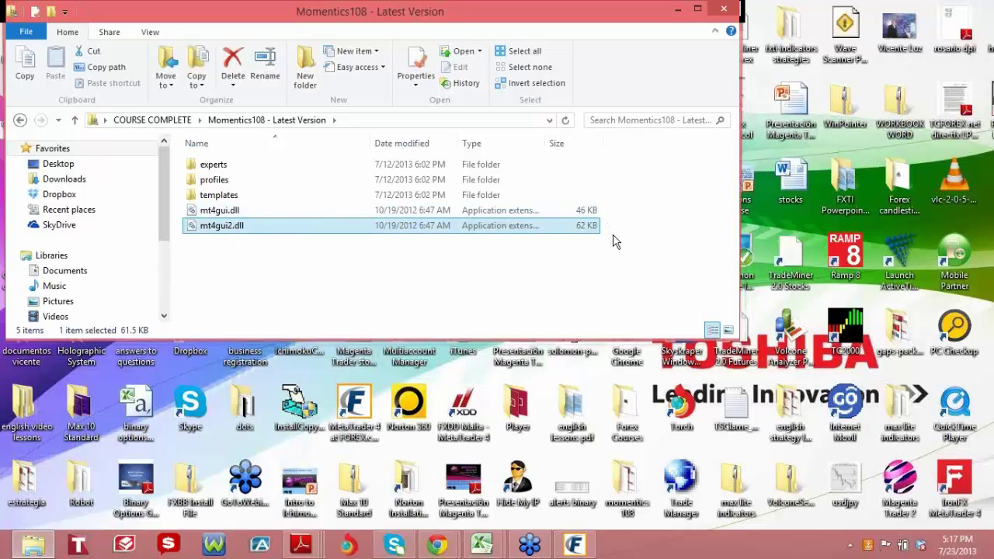
drag(613, 242, 560, 204)
right_click(561, 205)
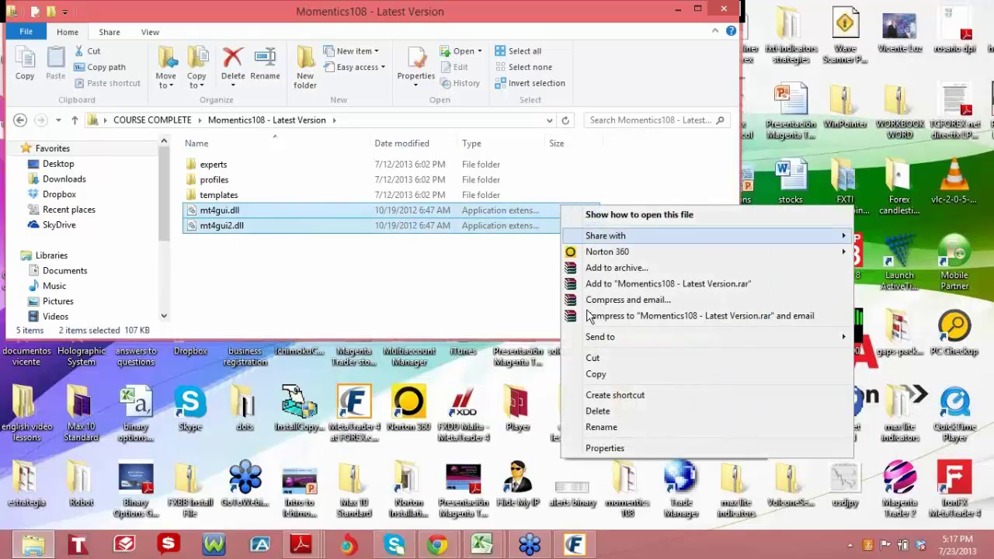
click(596, 374)
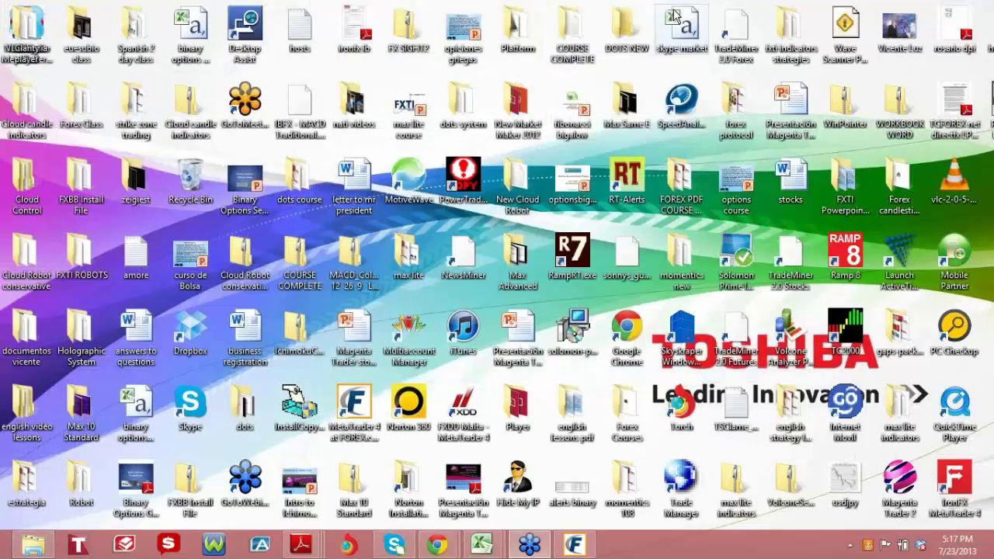
click(677, 10)
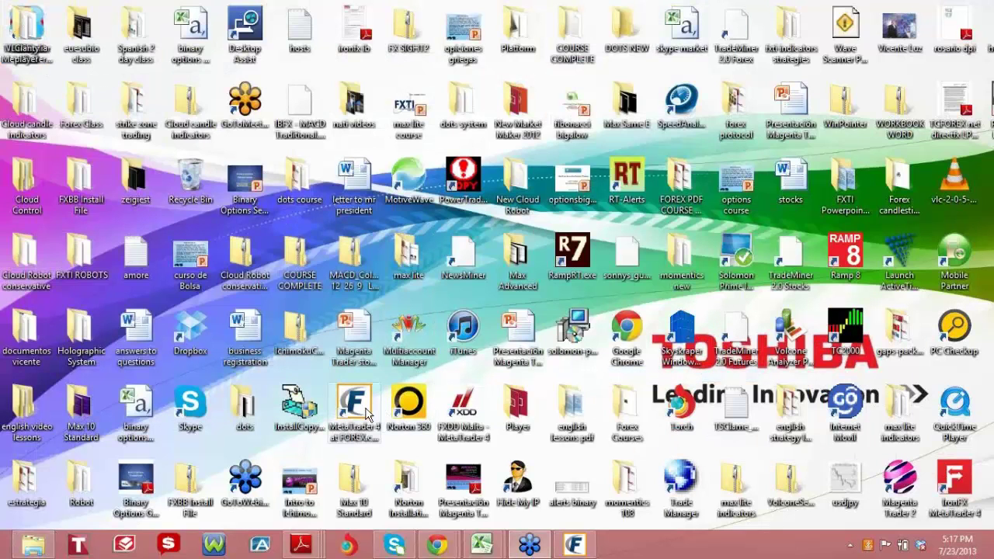
Step: Open the installation folder of MetaTrader 4 at FOREX.com through its desktop shortcut's properties
right_click(367, 415)
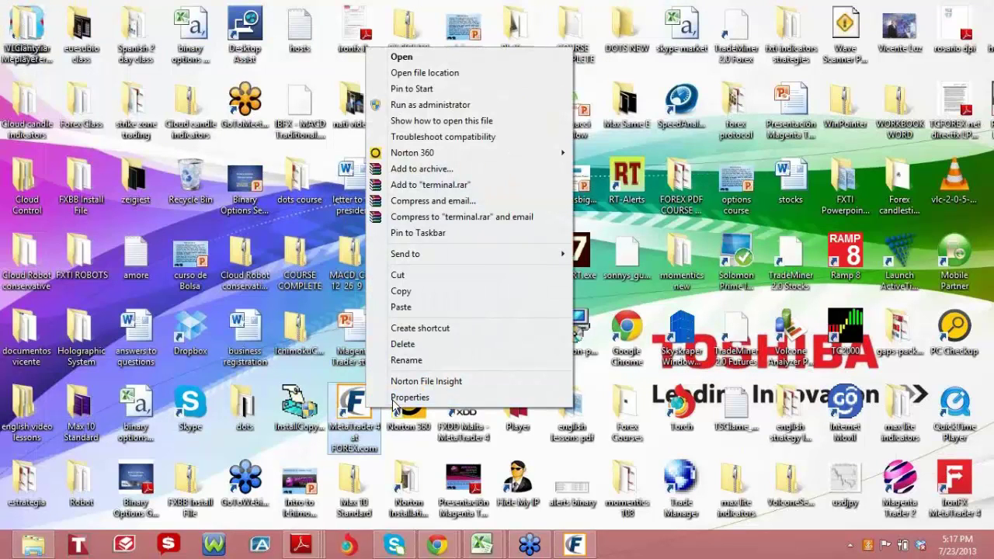
click(393, 397)
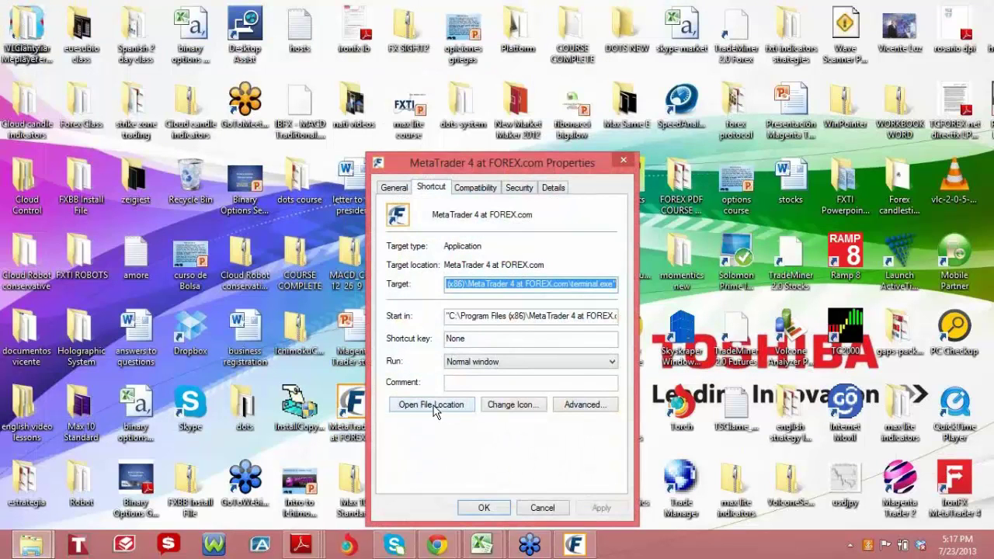
click(433, 410)
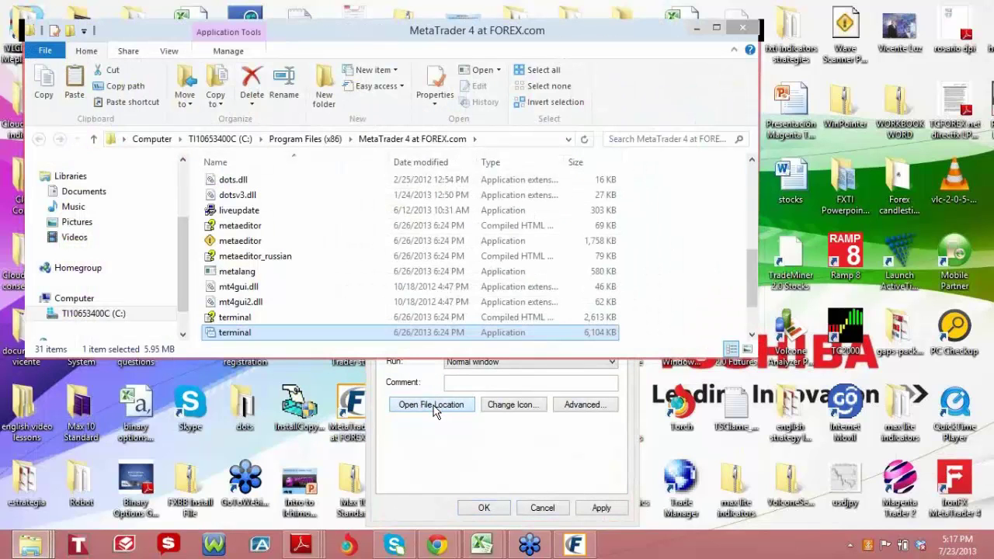
Step: Paste the two copied DLL files into the MetaTrader 4 at FOREX.com folder and close its window
drag(753, 291, 760, 327)
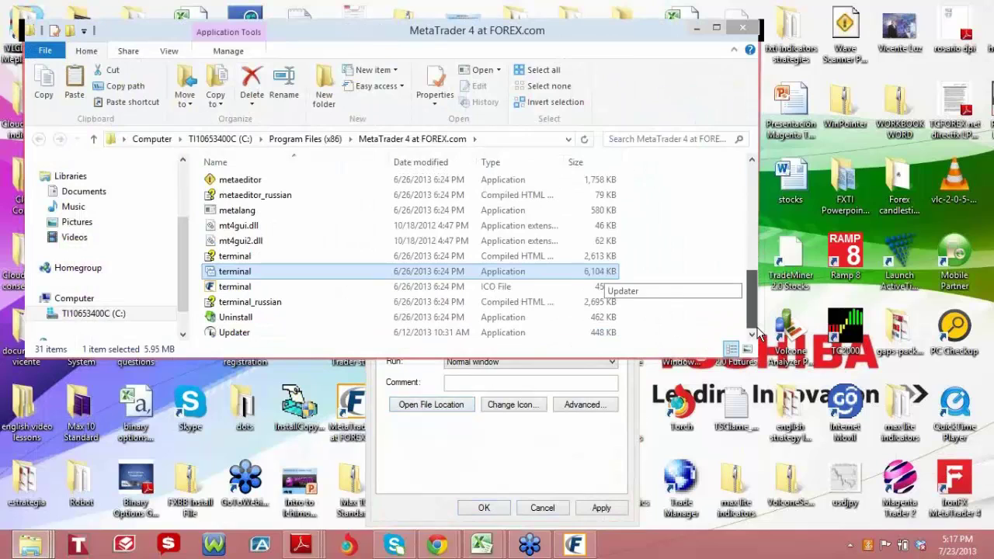
right_click(686, 317)
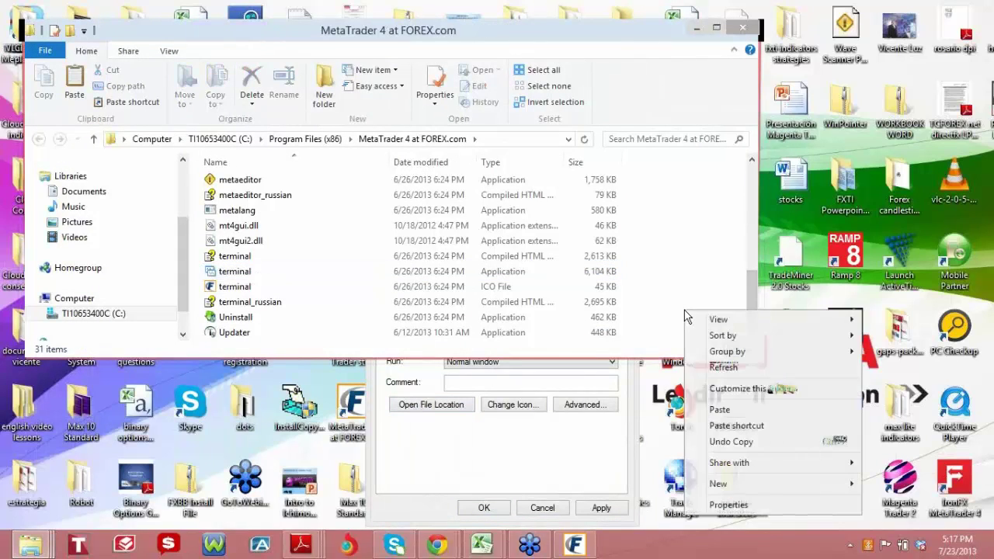
click(716, 412)
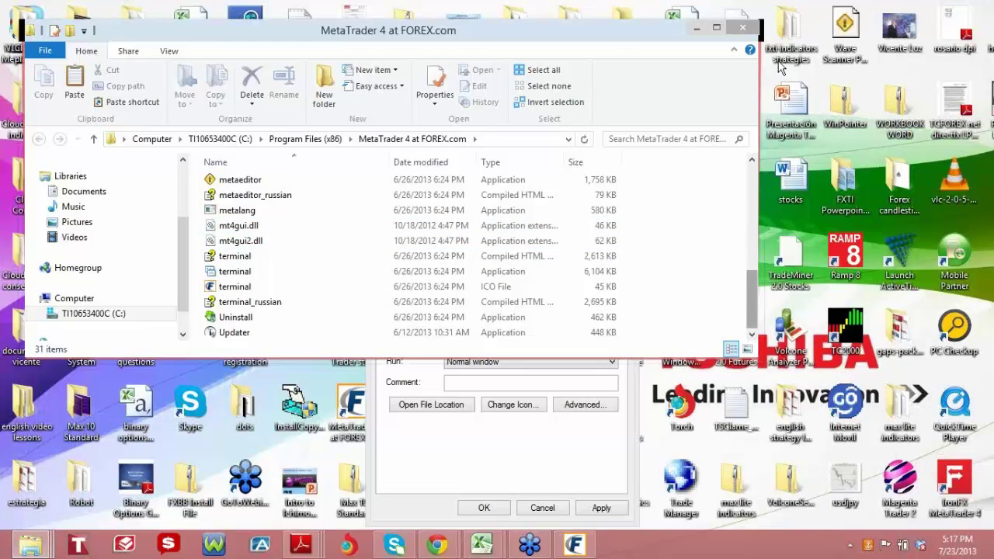
click(749, 29)
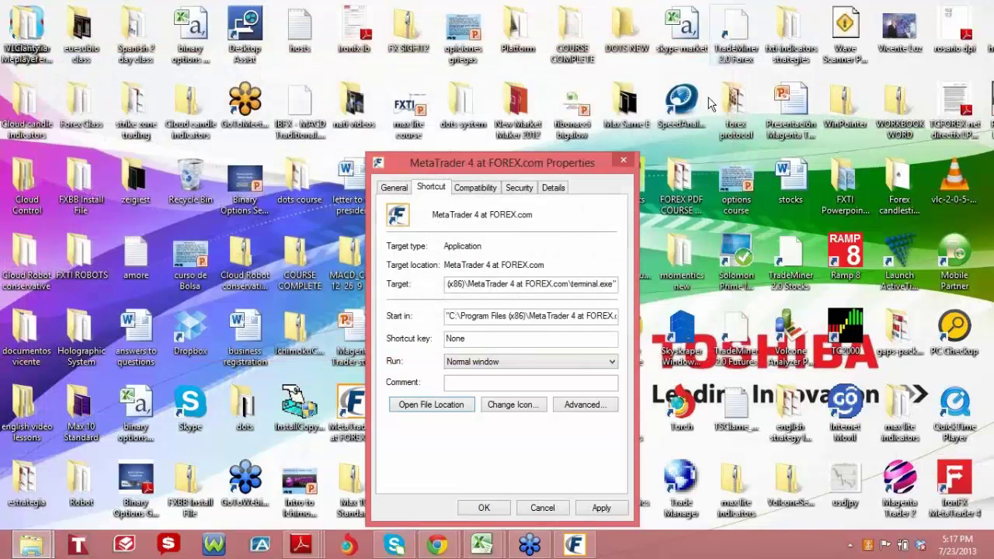
Step: Reopen the MetaTrader 4 installation folder to review its contents, and close both the folder and the shortcut properties
click(440, 410)
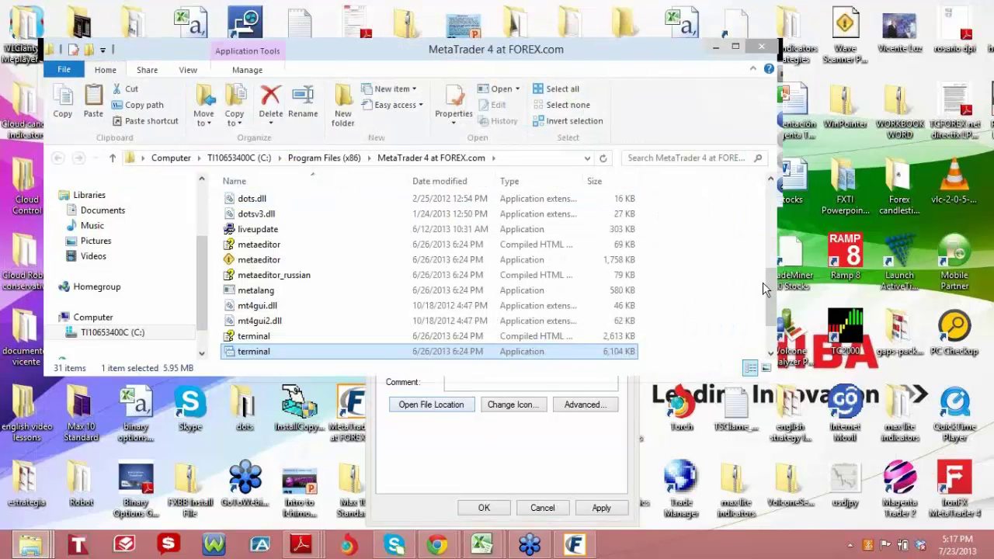
scroll(760, 283, down, 2)
scroll(755, 263, up, 8)
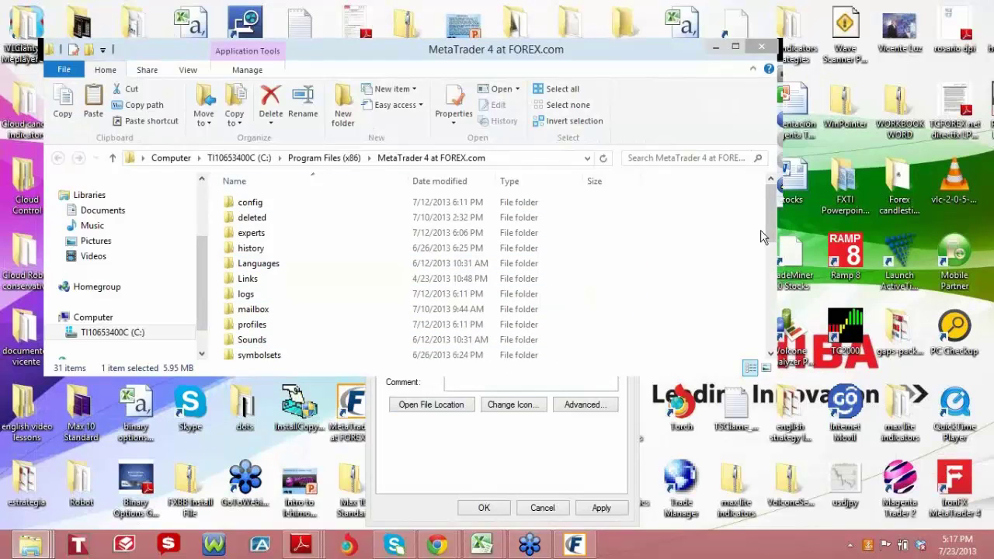
scroll(761, 236, down, 7)
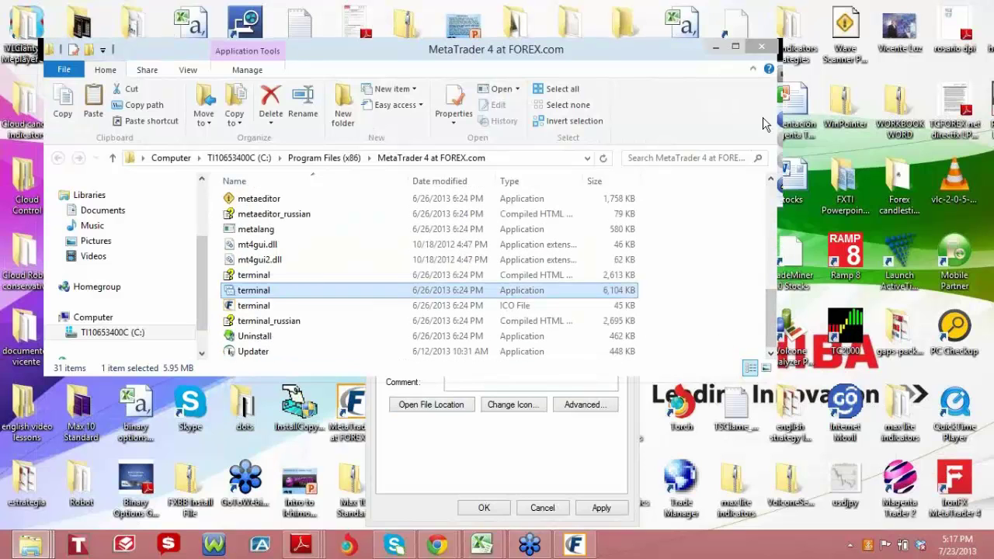
click(763, 50)
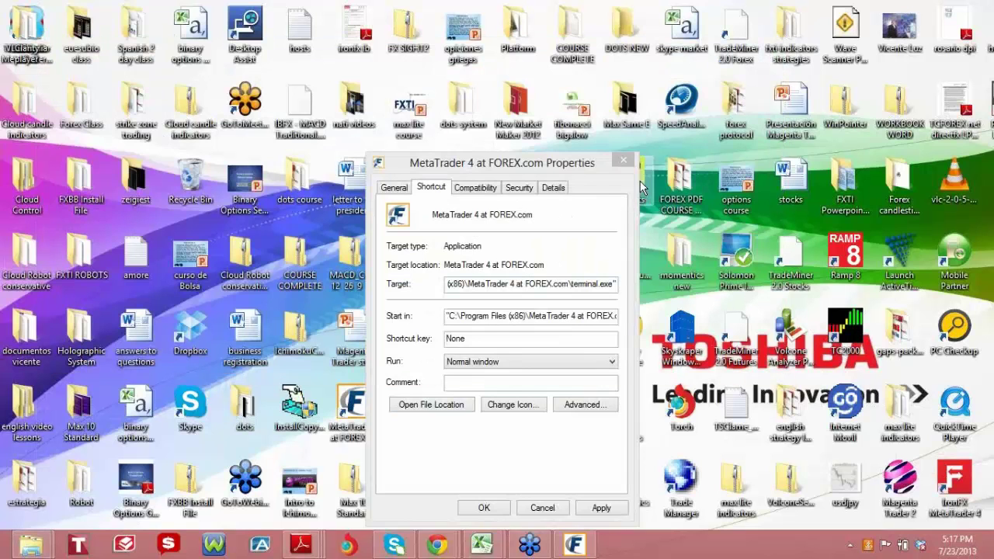
key(Escape)
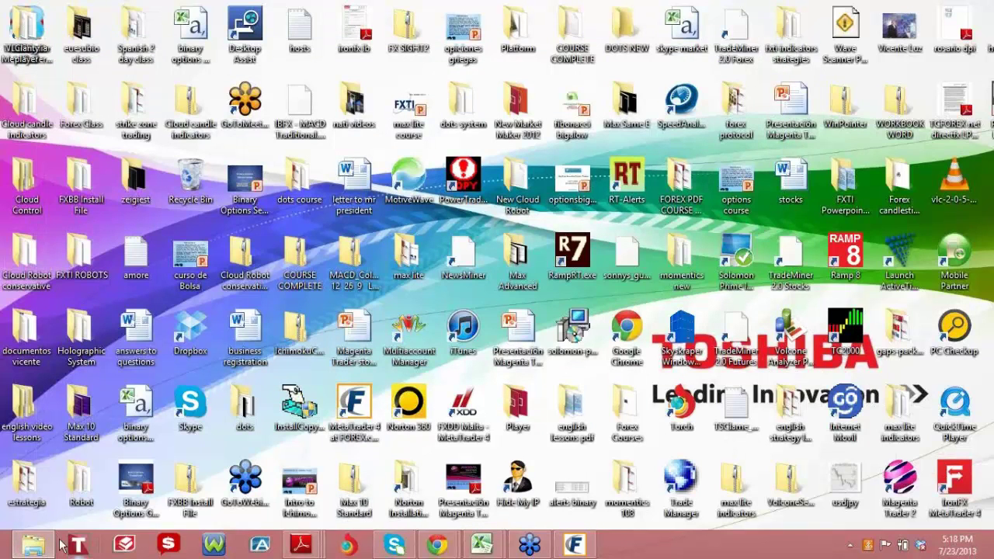
Step: Copy TradeWestForex-Momentics.tpl from the templates subfolder of Momentics108 - Latest Version and close that window
mouse_move(35, 546)
click(92, 458)
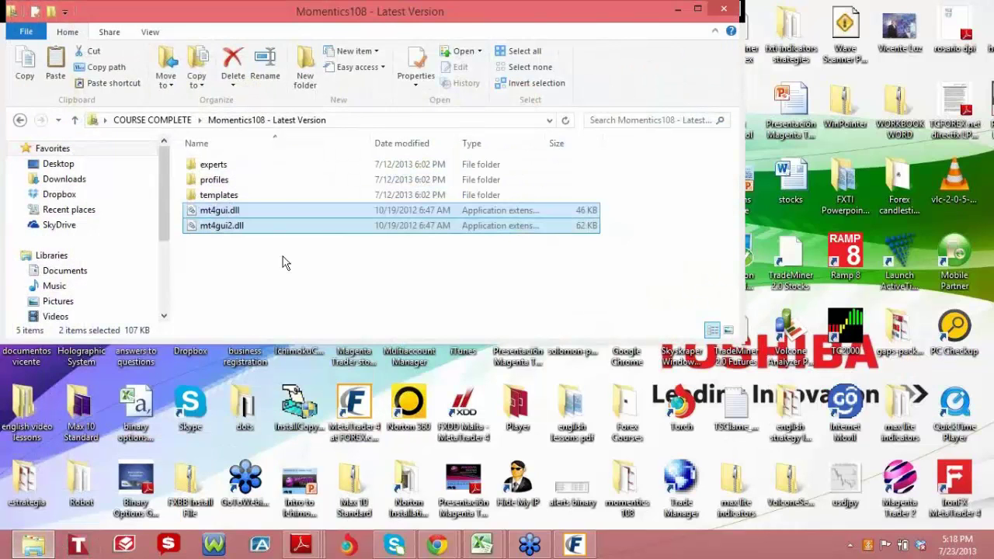
double_click(219, 195)
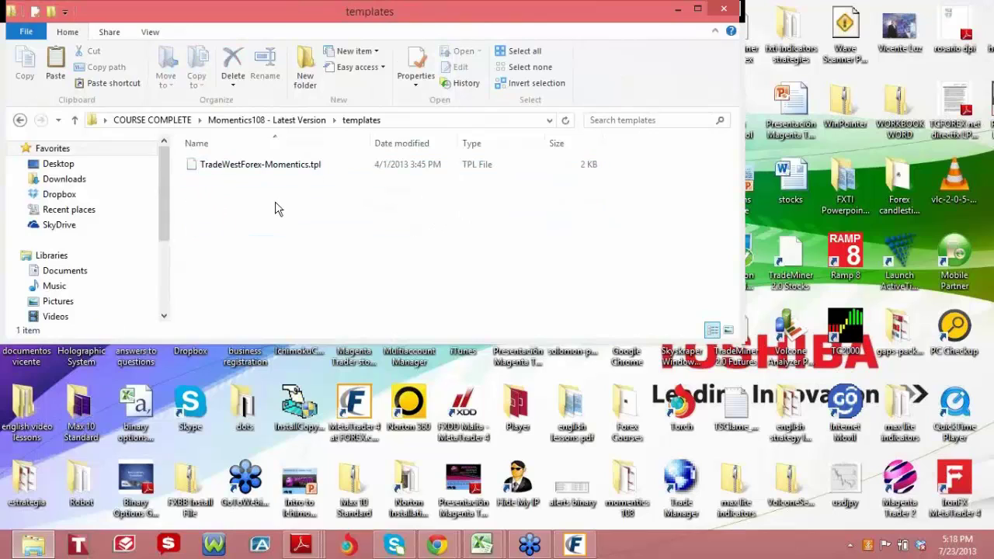
click(275, 165)
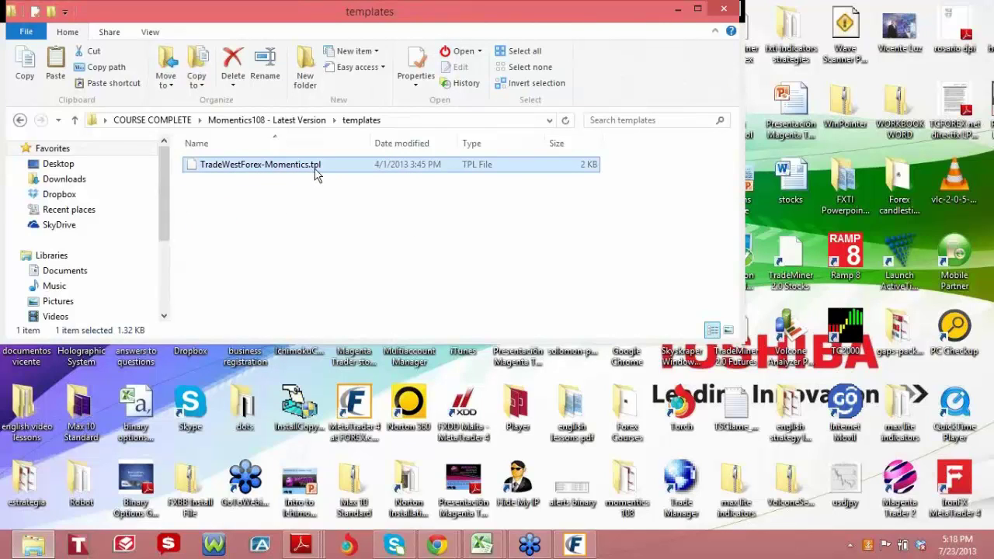
right_click(325, 173)
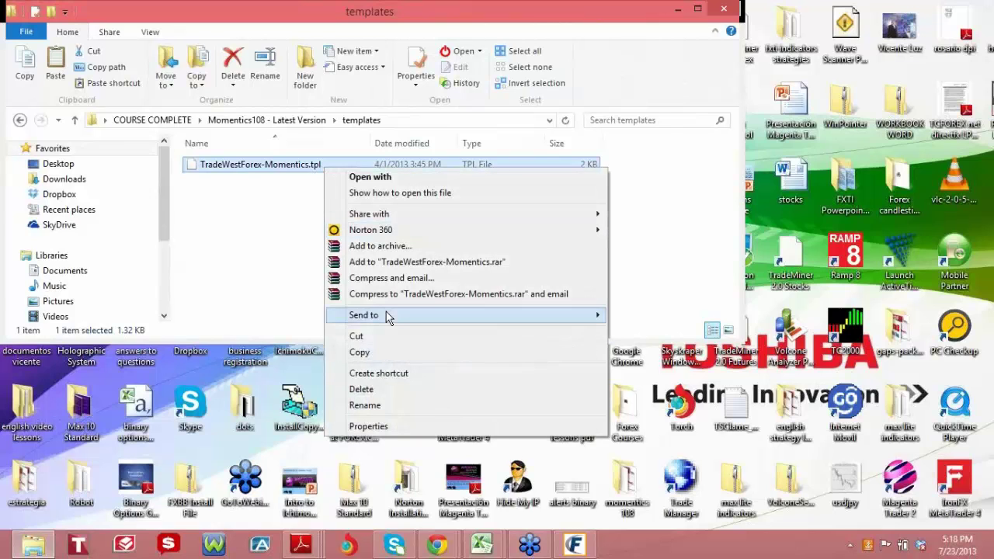
click(377, 353)
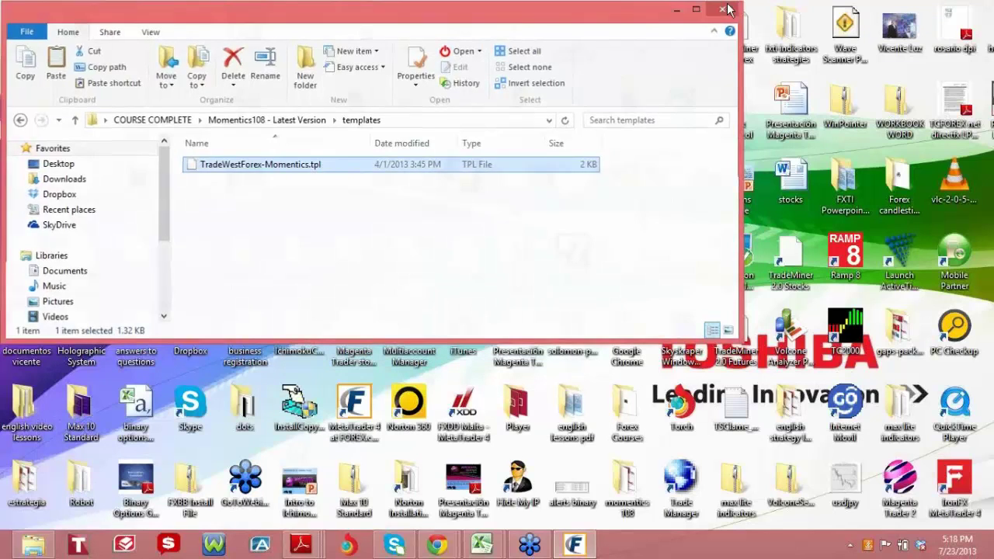
click(724, 8)
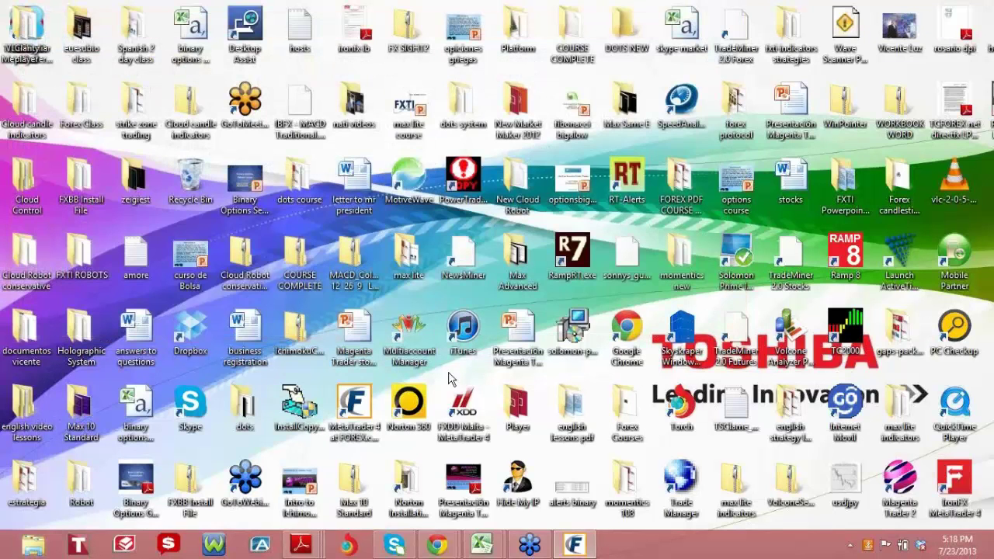
Step: Open the installation folder of MetaTrader 4 at FOREX.com from the file location in its desktop shortcut's properties
right_click(336, 424)
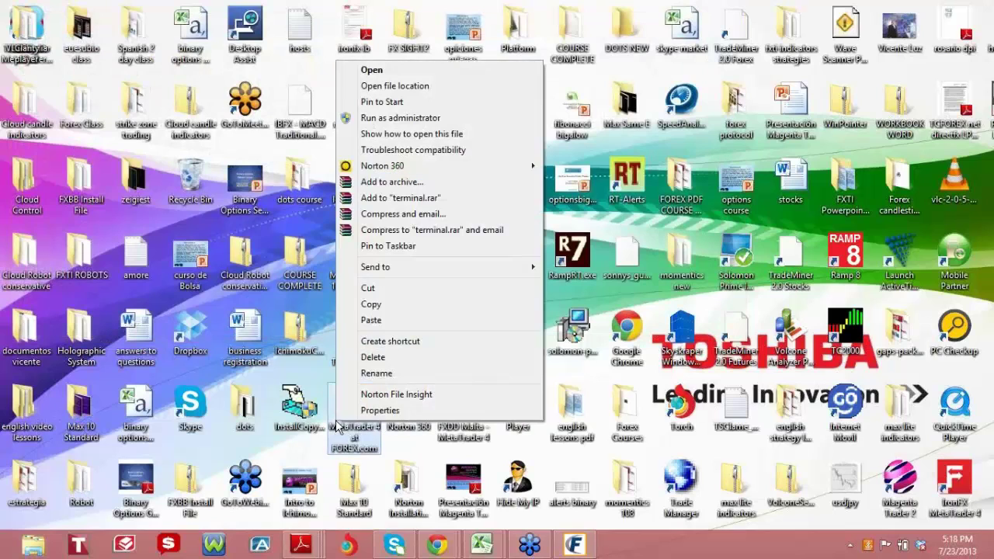
click(386, 413)
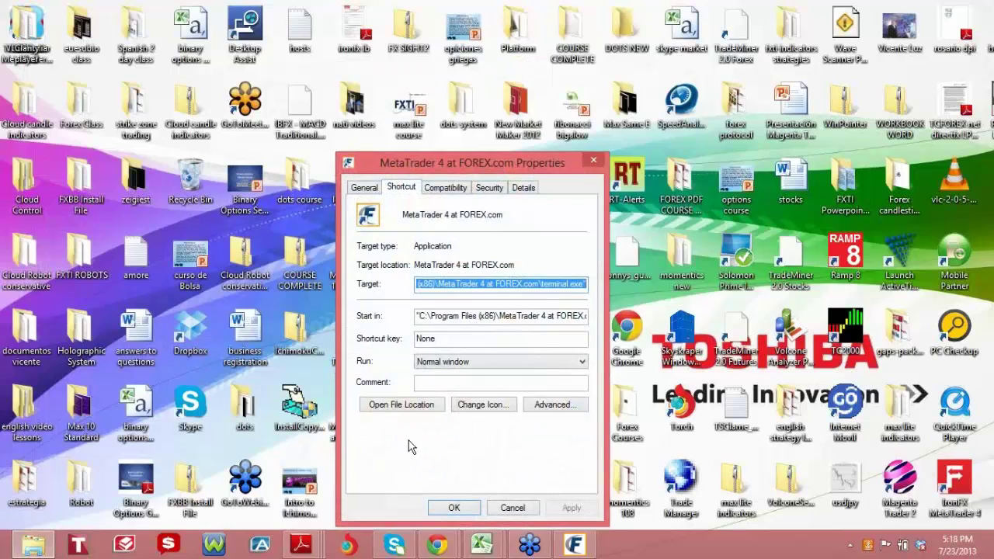
mouse_move(371, 480)
mouse_down()
mouse_move(380, 425)
mouse_move(388, 440)
mouse_up()
click(364, 187)
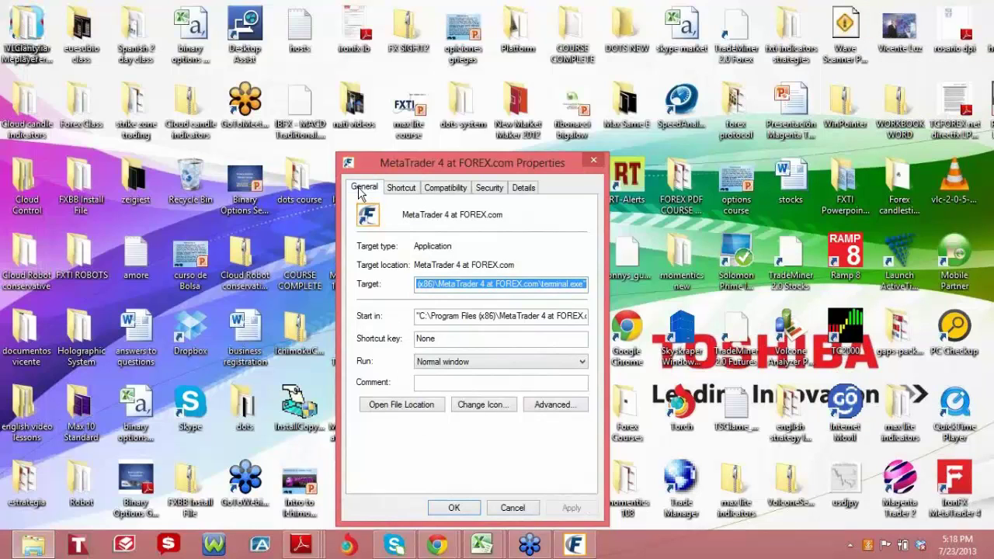
click(402, 188)
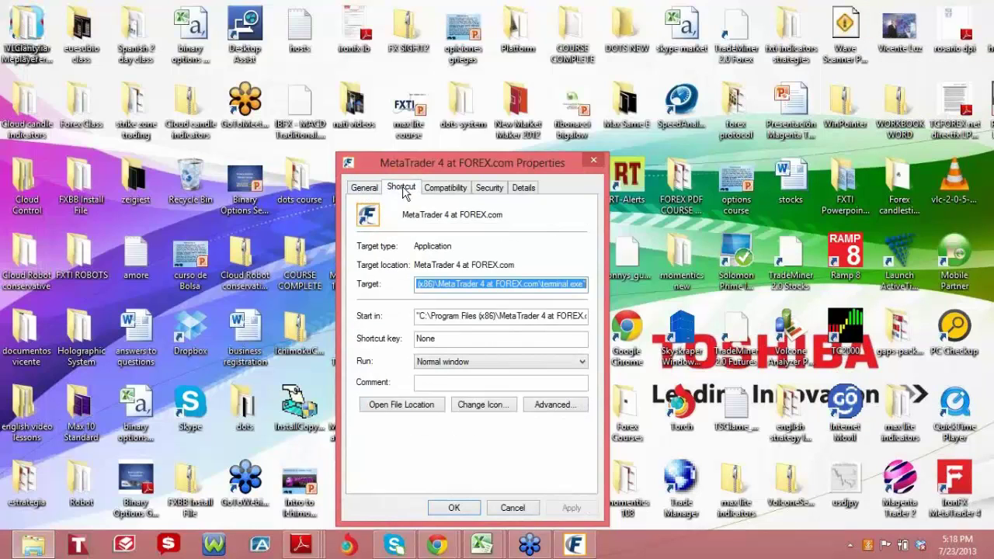
click(398, 405)
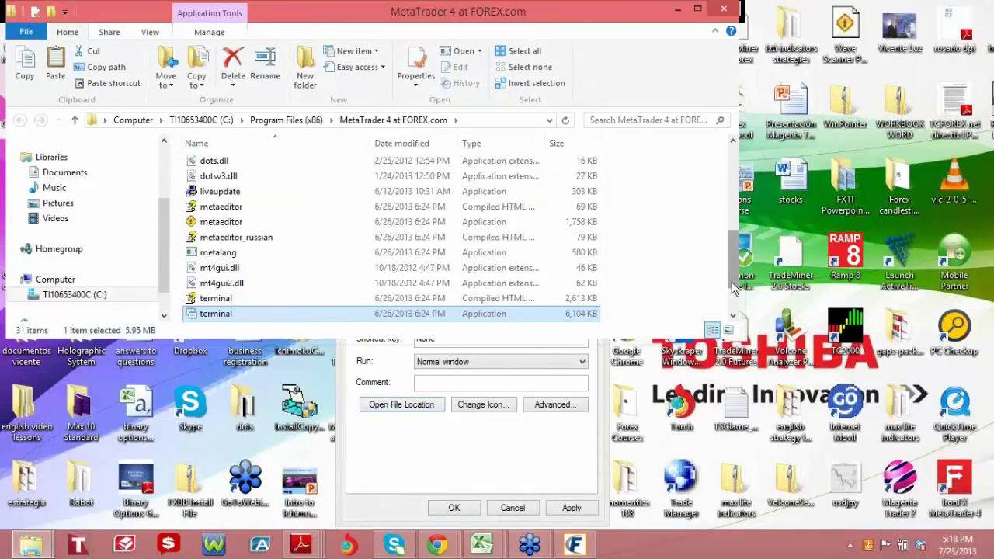
Step: Paste the copied template file into the templates folder of the MetaTrader 4 at FOREX.com installation
drag(733, 289, 730, 233)
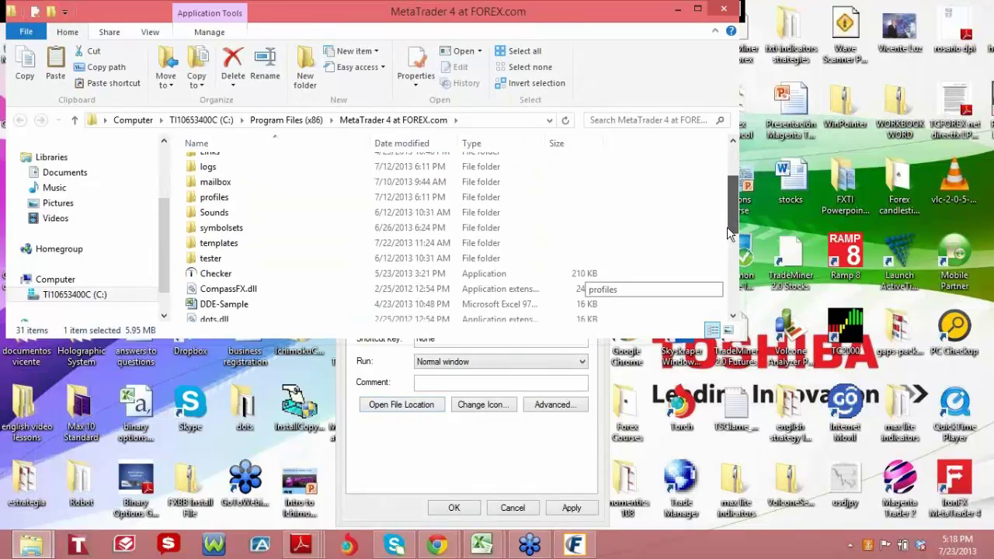
click(227, 247)
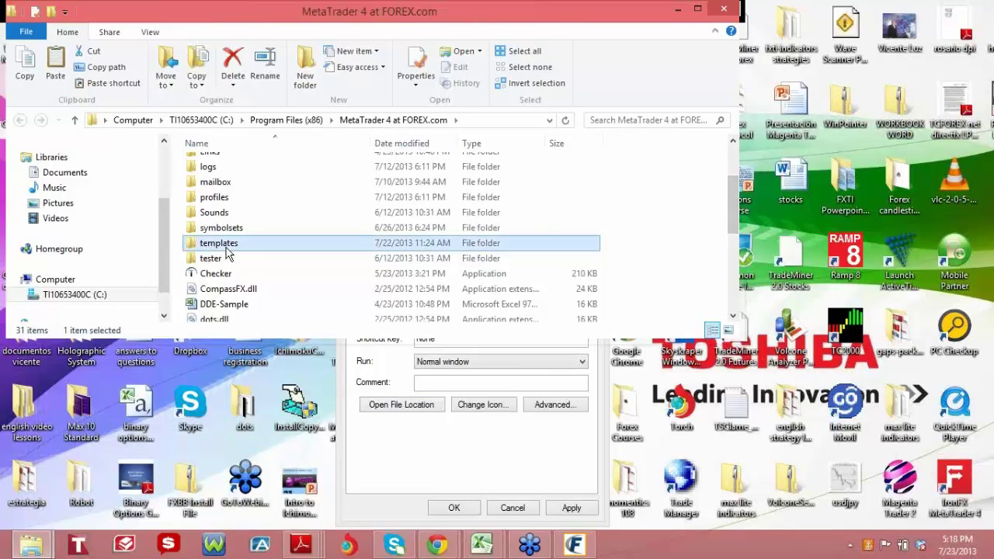
double_click(226, 247)
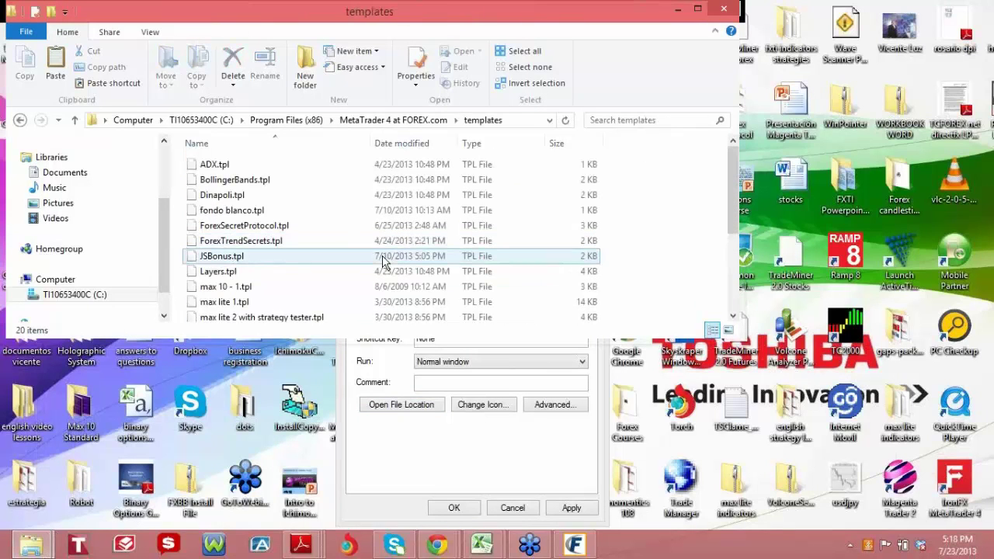
right_click(664, 237)
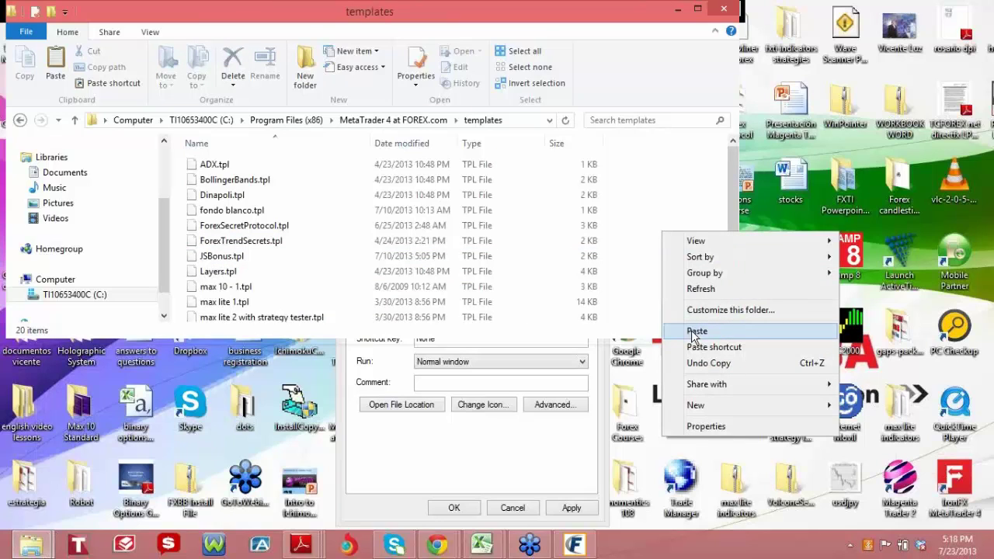
click(691, 330)
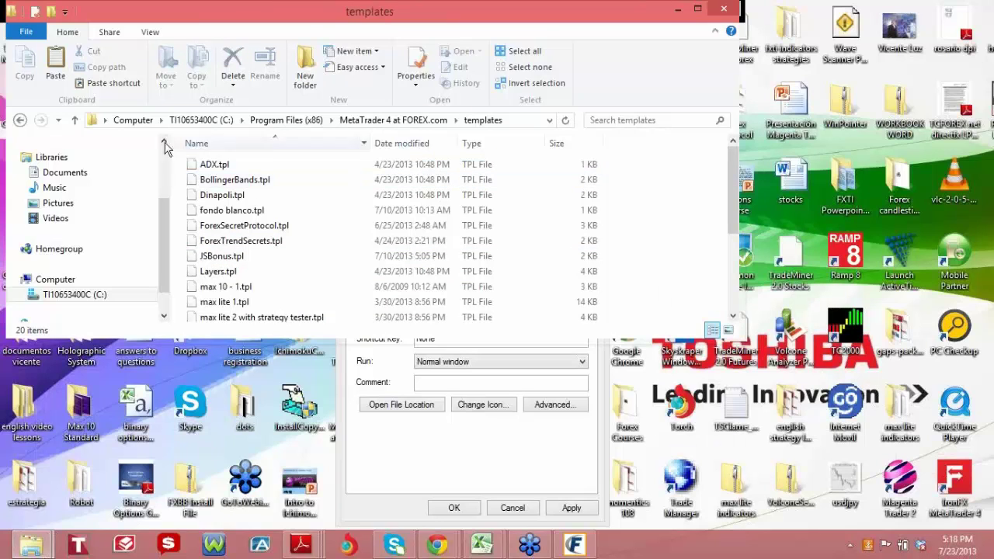
Step: Review the templates subfolder inside the installation's experts folder, and close the folder window and the shortcut properties
click(20, 121)
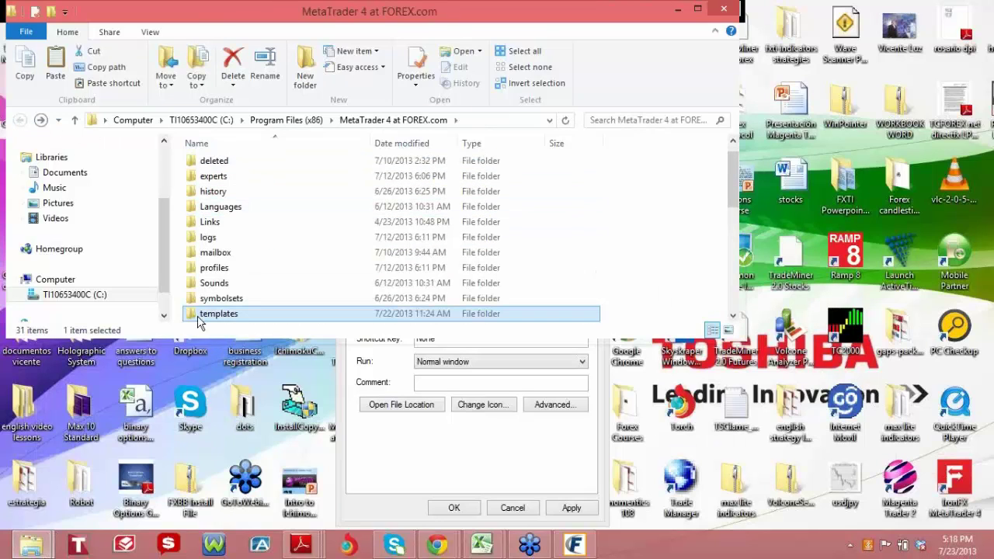
scroll(722, 204, up, 1)
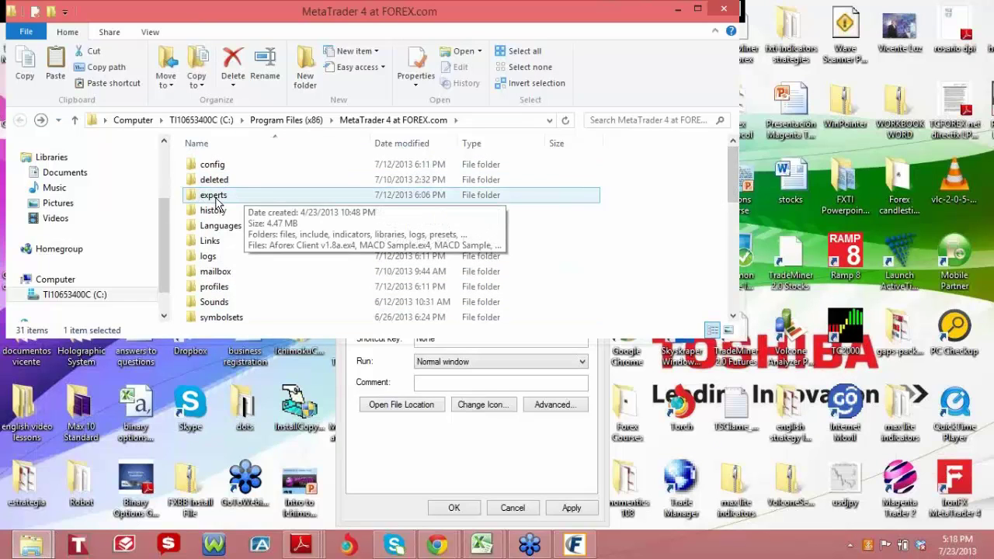
double_click(217, 200)
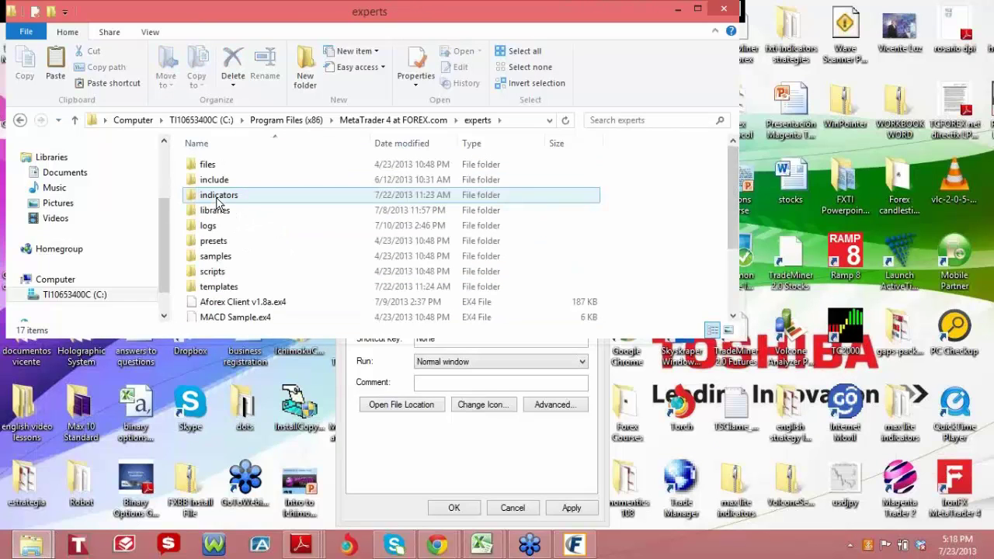
double_click(225, 289)
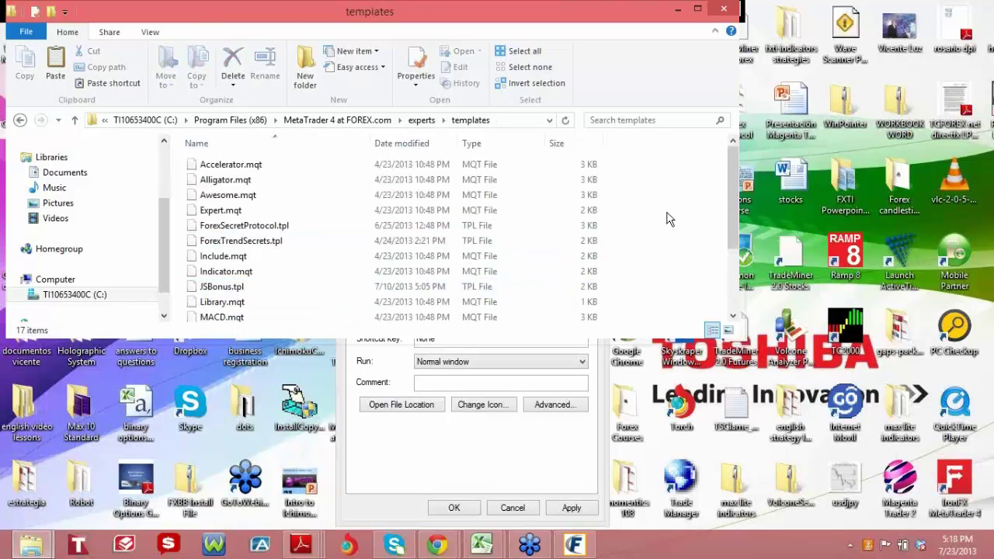
right_click(669, 219)
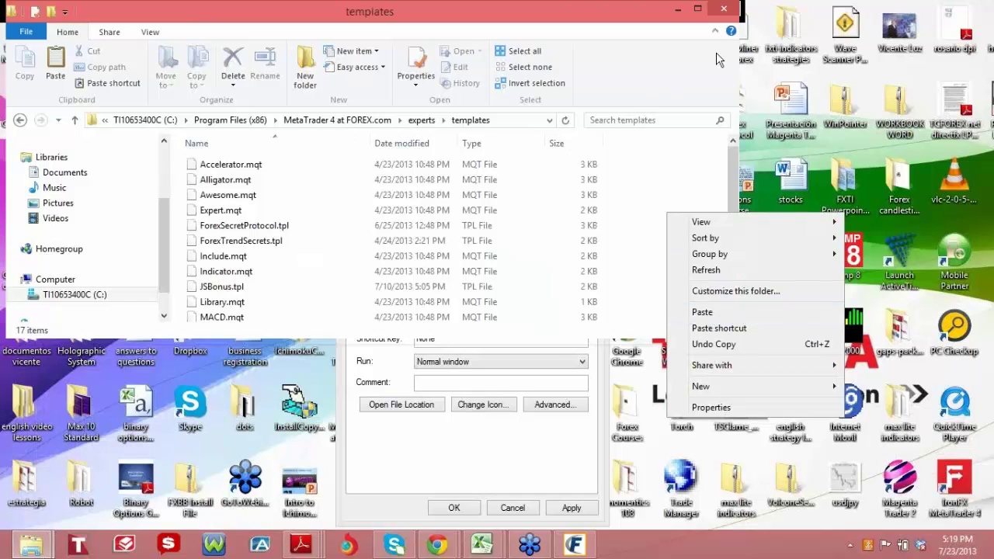
click(724, 11)
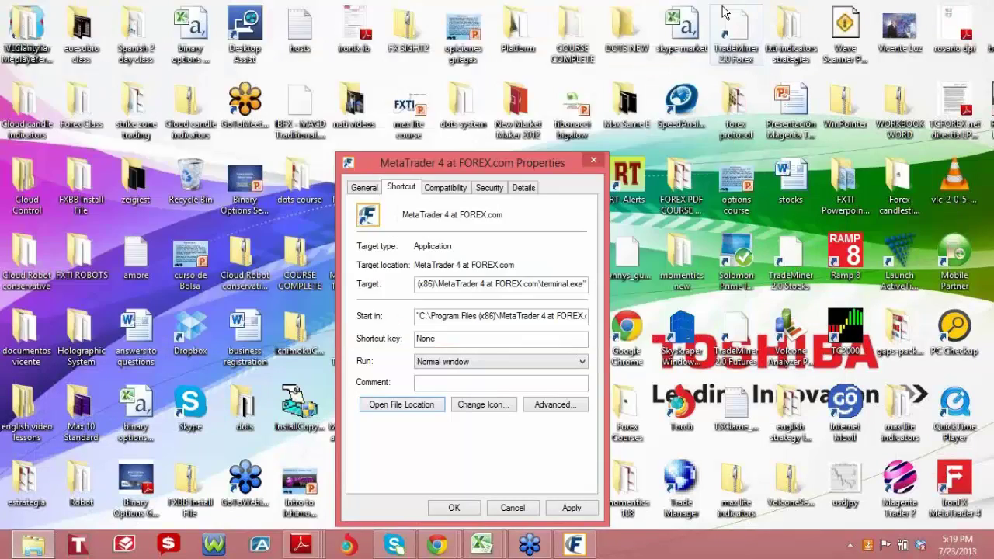
click(595, 162)
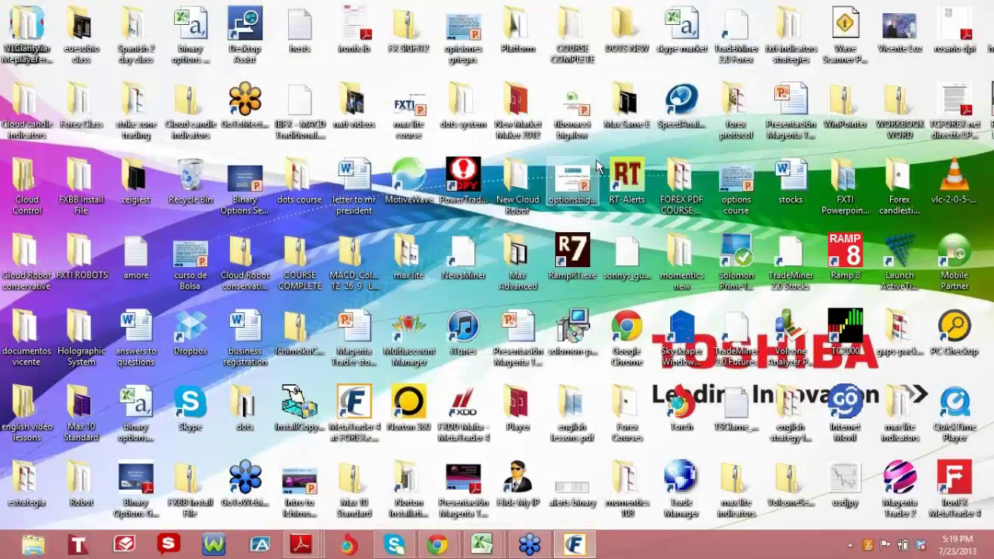
Step: Open the profiles subfolder of Momentics108 - Latest Version inside the desktop's COURSE COMPLETE folder
click(34, 545)
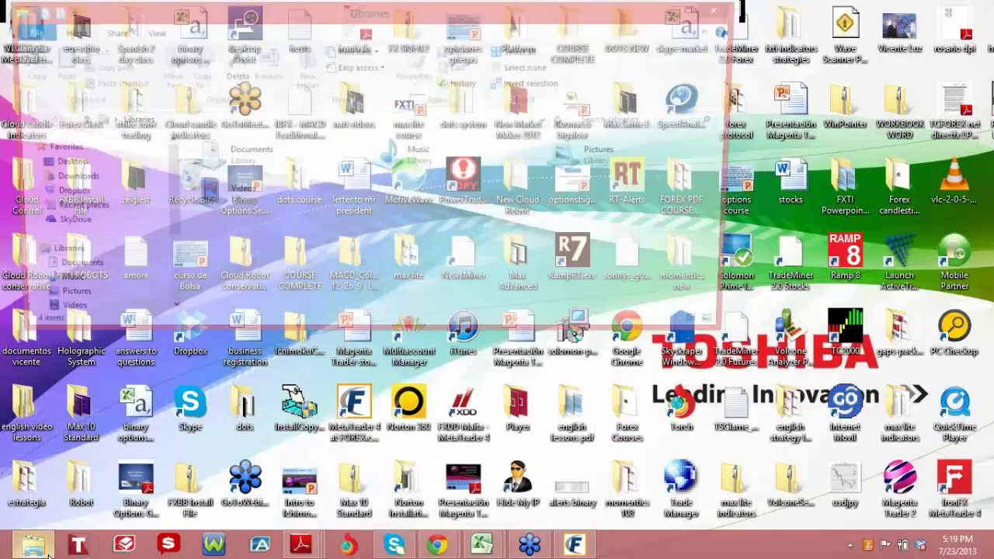
click(34, 547)
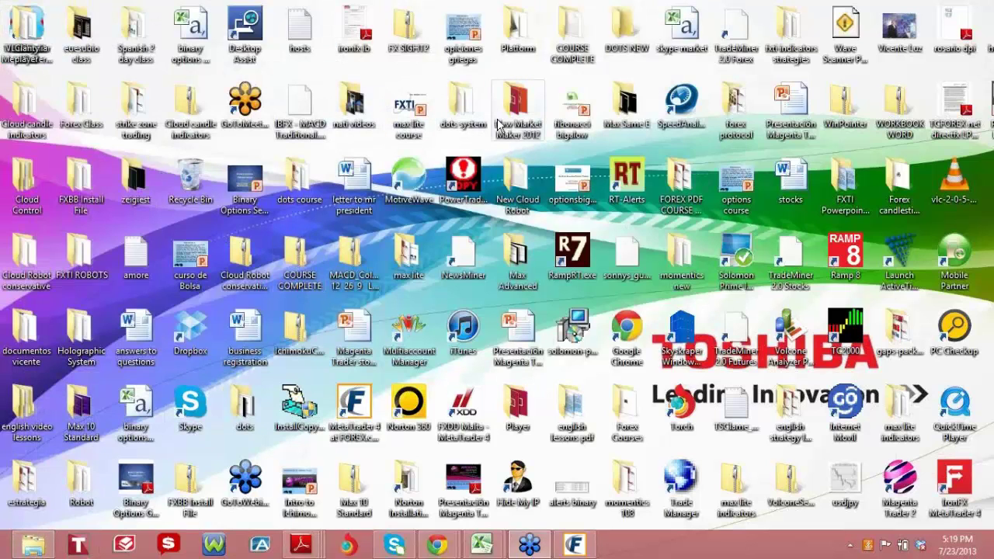
double_click(572, 33)
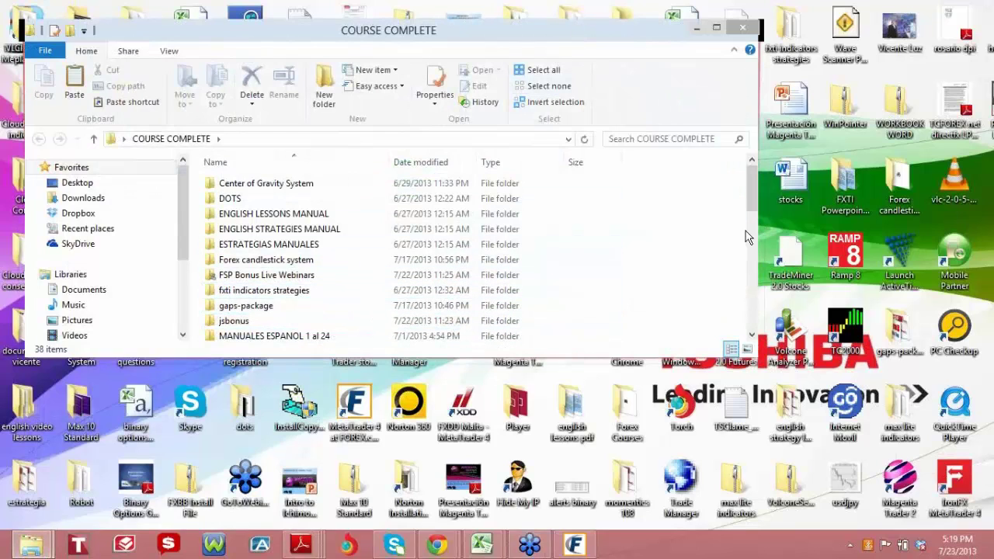
drag(752, 193, 752, 198)
scroll(751, 200, down, 2)
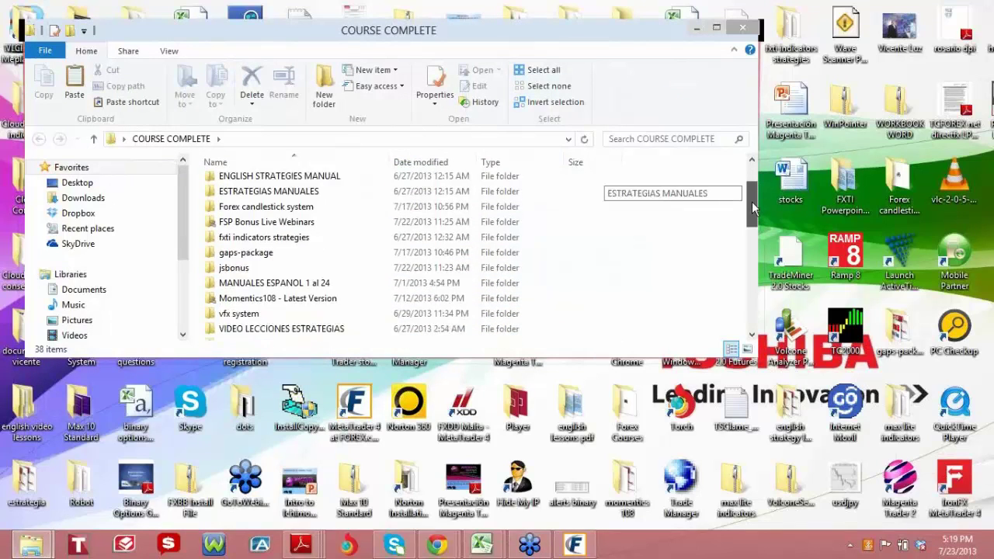
click(262, 289)
double_click(262, 289)
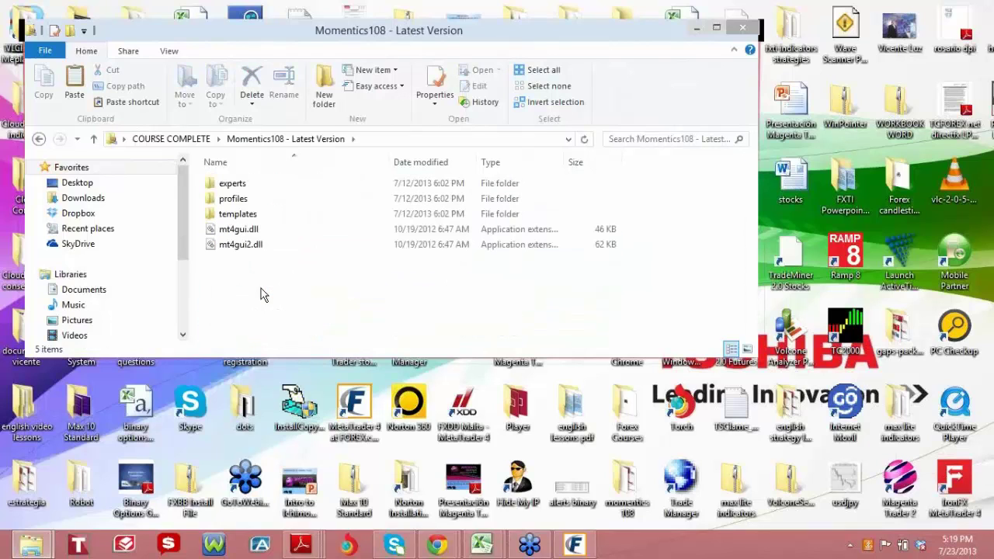
click(245, 203)
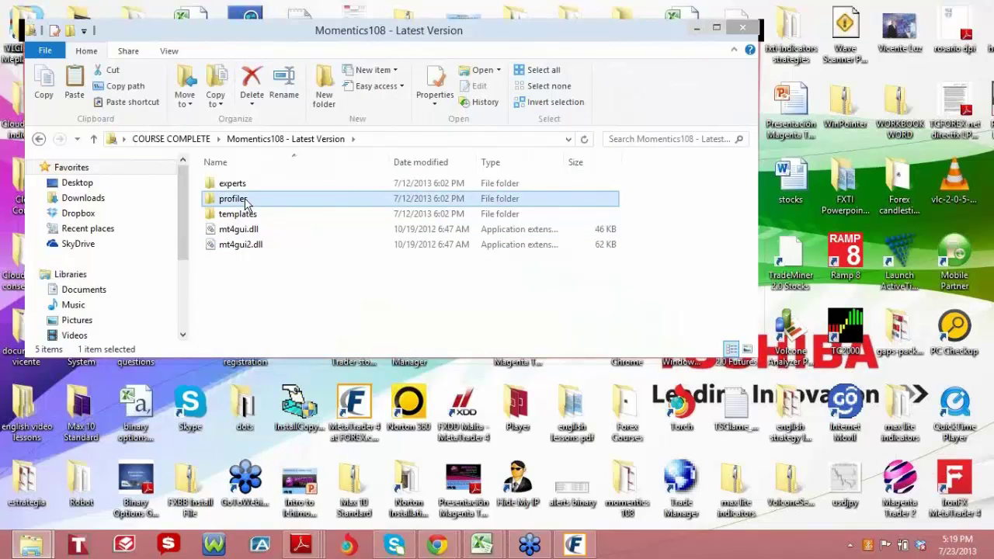
double_click(245, 203)
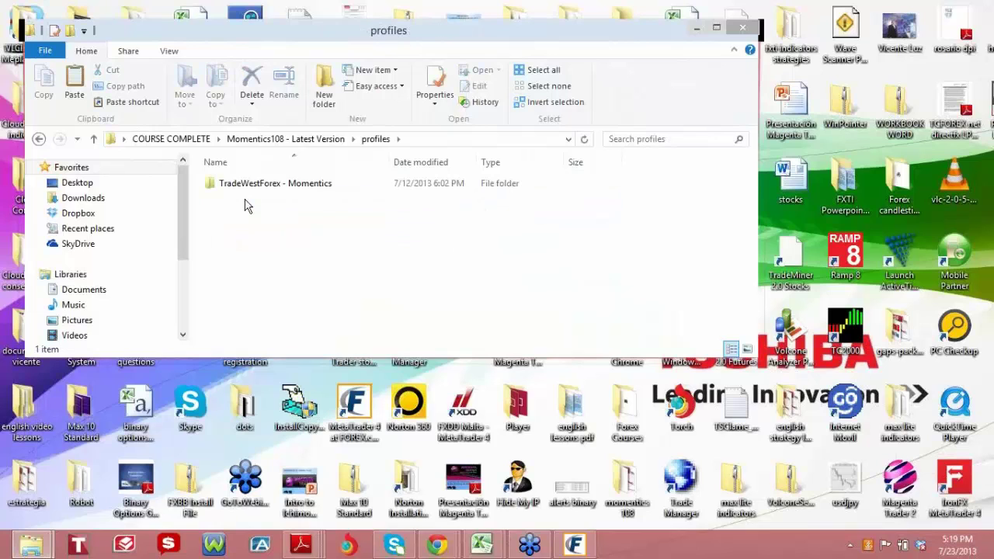
Step: Check the contents of the TradeWestForex - Momentics profile folder, copy the folder, and close the window
click(221, 191)
right_click(221, 192)
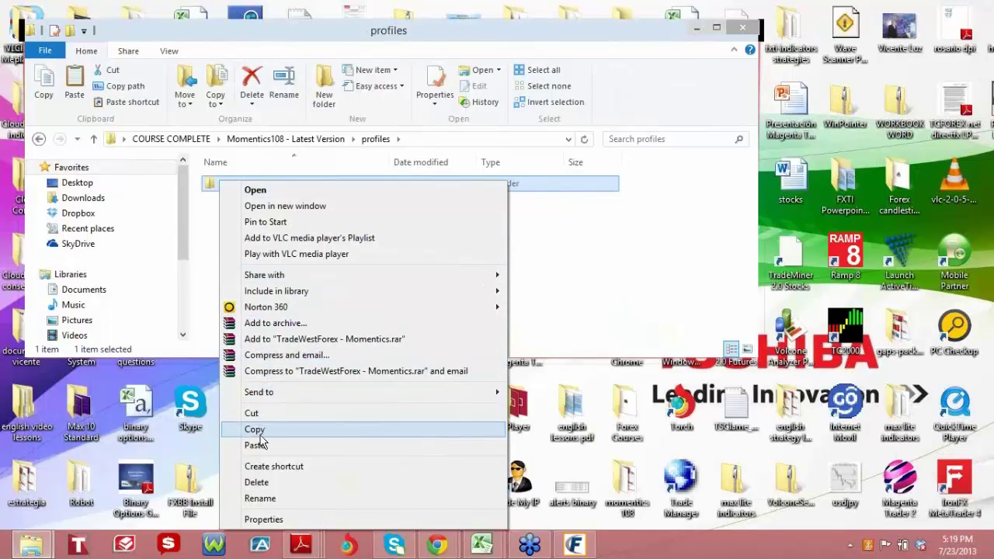
click(261, 428)
double_click(226, 185)
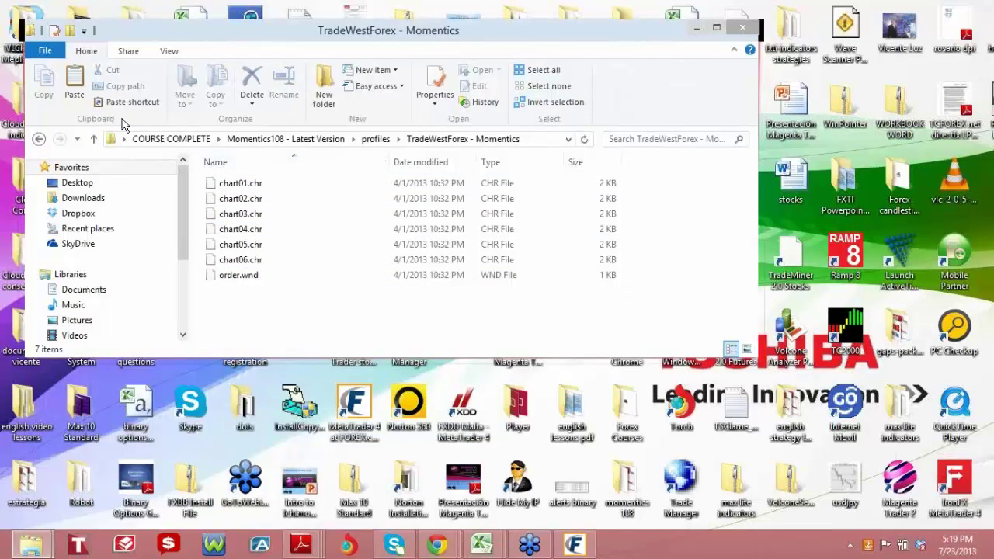
click(39, 138)
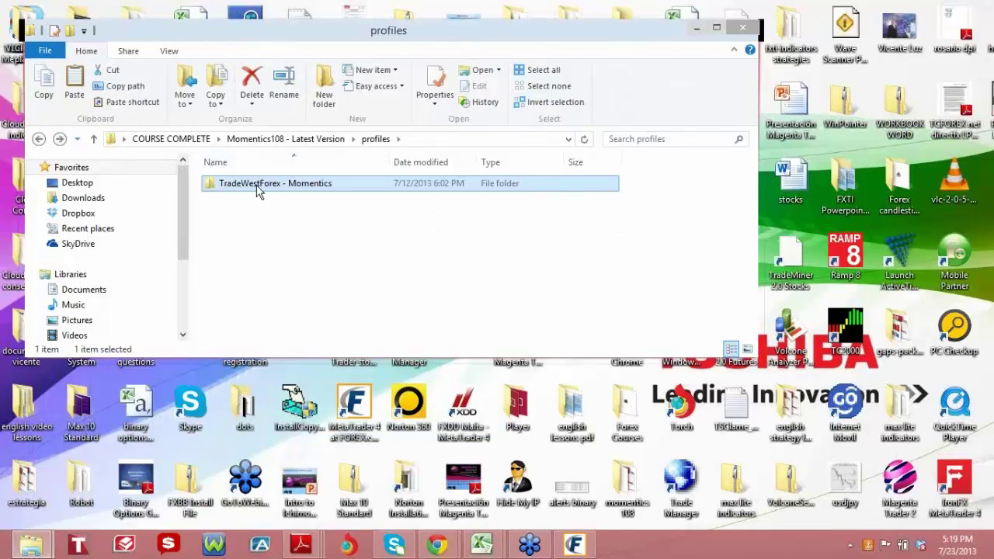
right_click(258, 190)
click(306, 428)
click(741, 29)
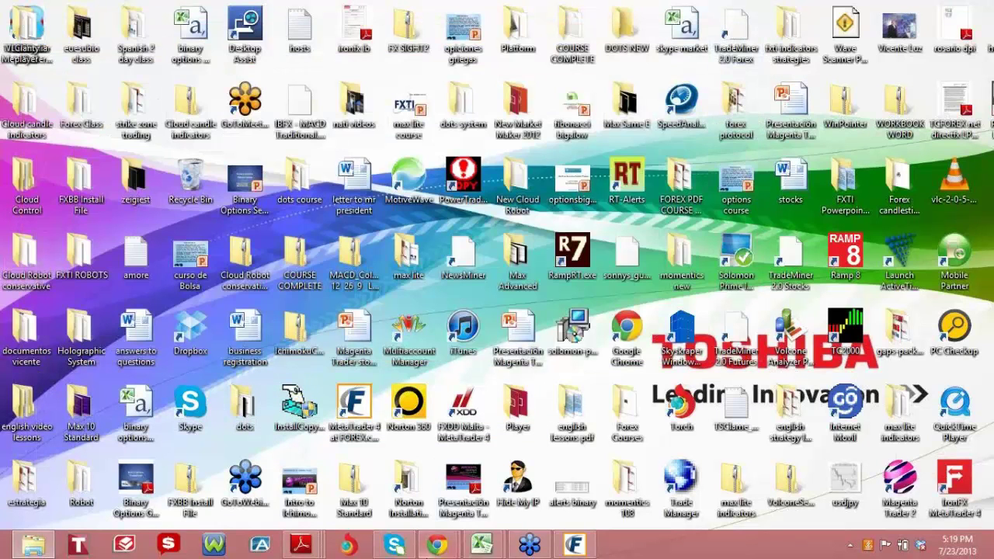
Step: Reopen the MetaTrader 4 at FOREX.com installation folder through the desktop shortcut's properties
mouse_move(453, 553)
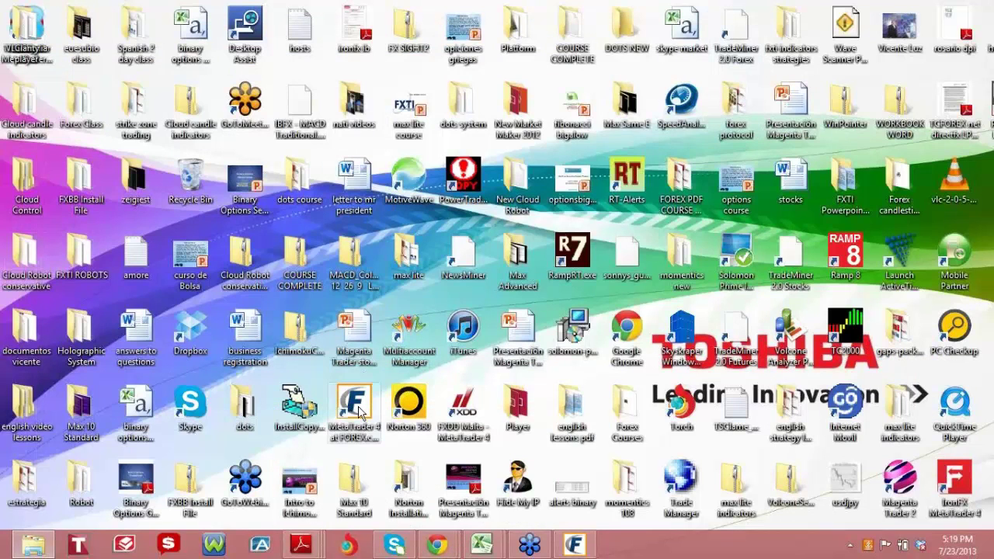
right_click(357, 410)
click(393, 396)
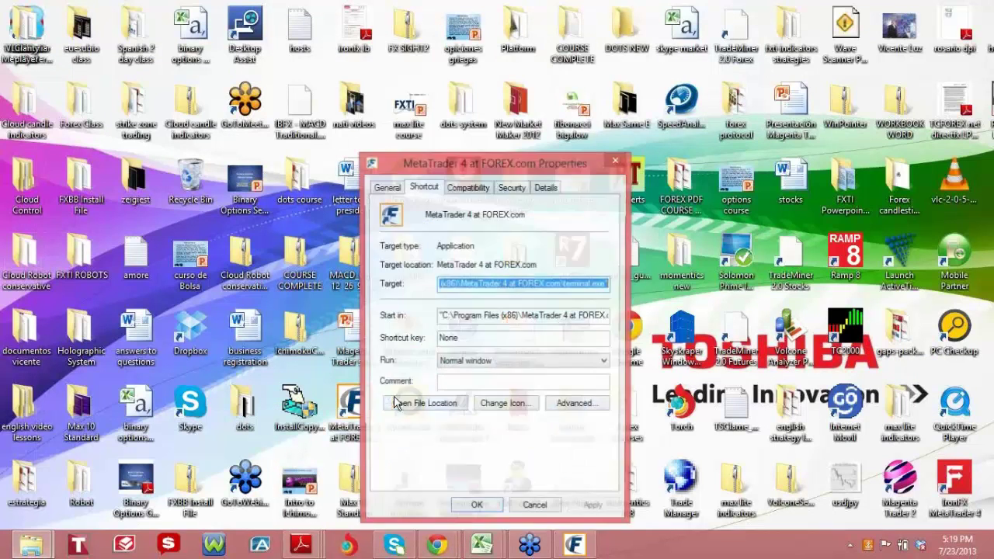
click(417, 412)
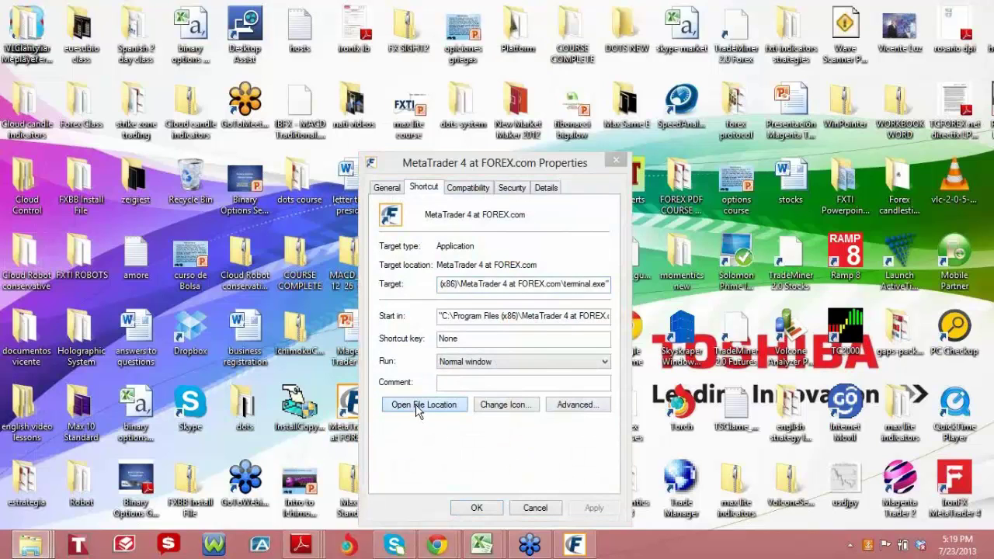
Step: Open the profiles folder of the installation as the paste destination and select its TradeWestForex - Momentics folder
drag(770, 302, 764, 241)
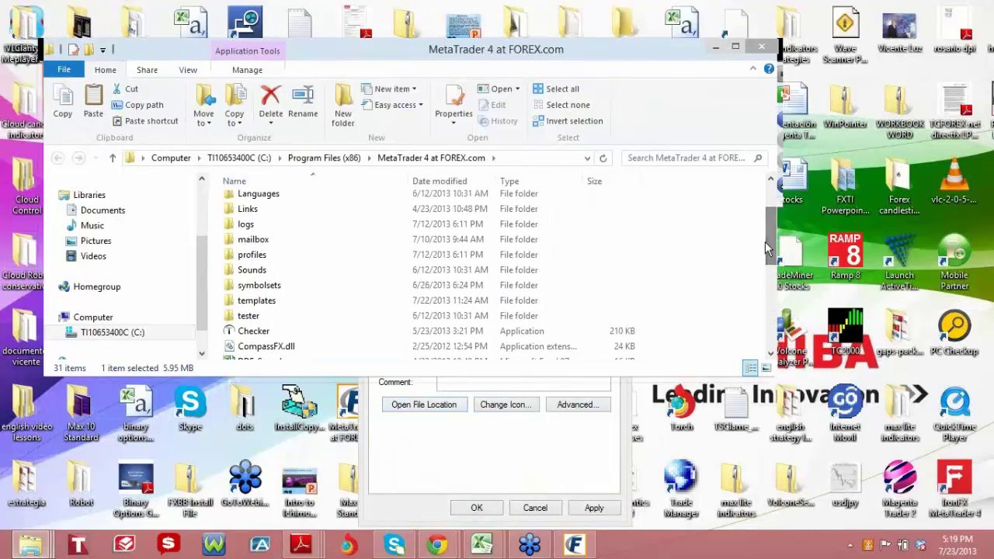
double_click(258, 259)
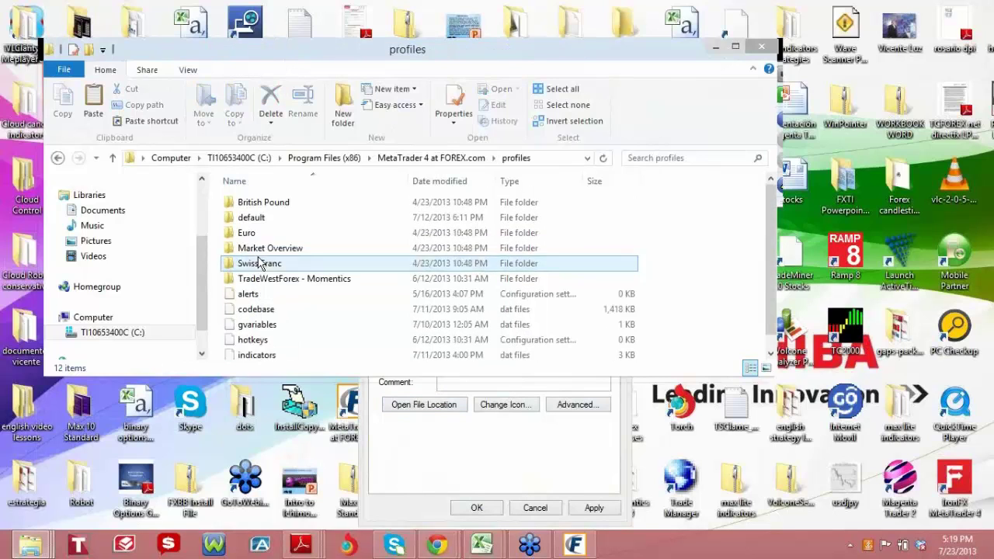
right_click(673, 242)
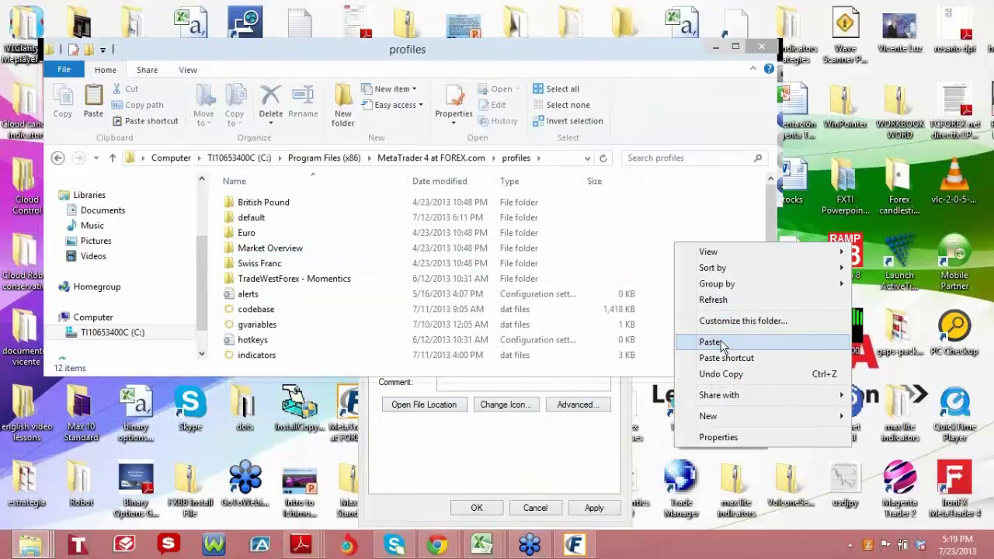
click(339, 283)
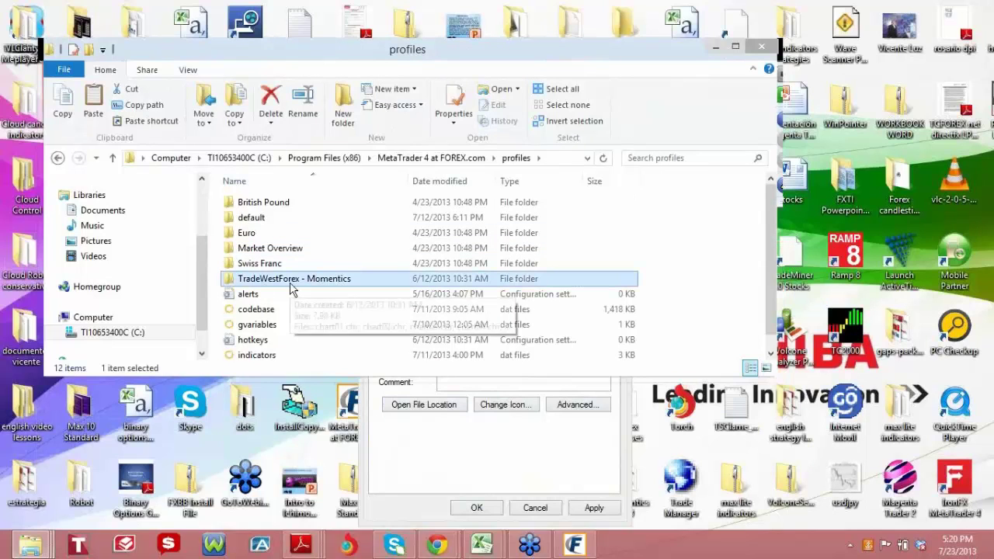
Step: Close the installation's profiles folder window and the MetaTrader 4 at FOREX.com shortcut properties
click(760, 51)
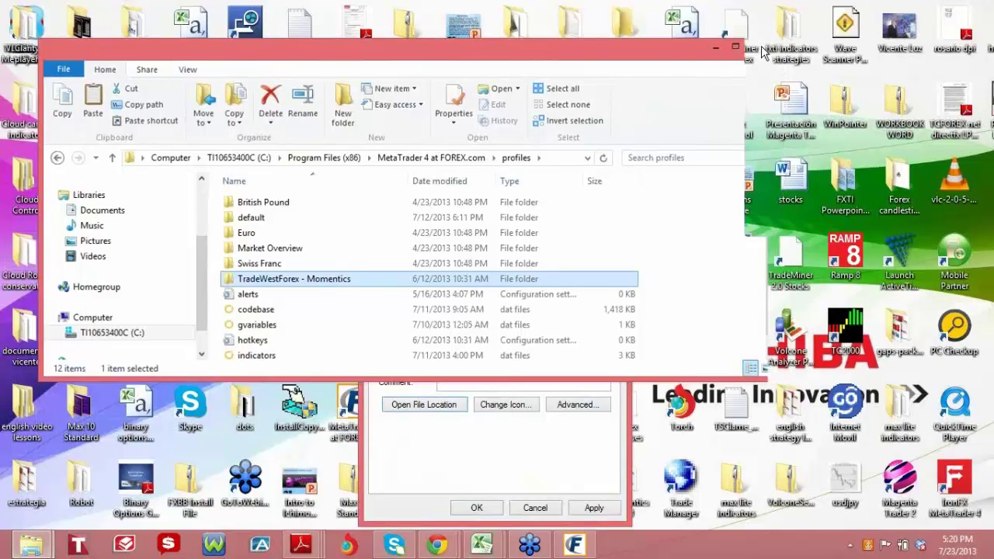
mouse_move(31, 547)
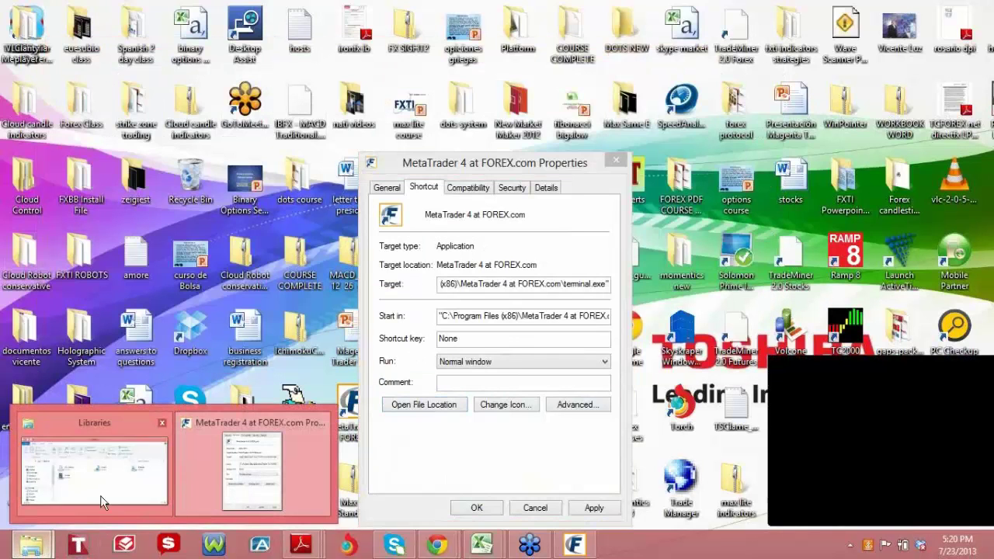
click(260, 489)
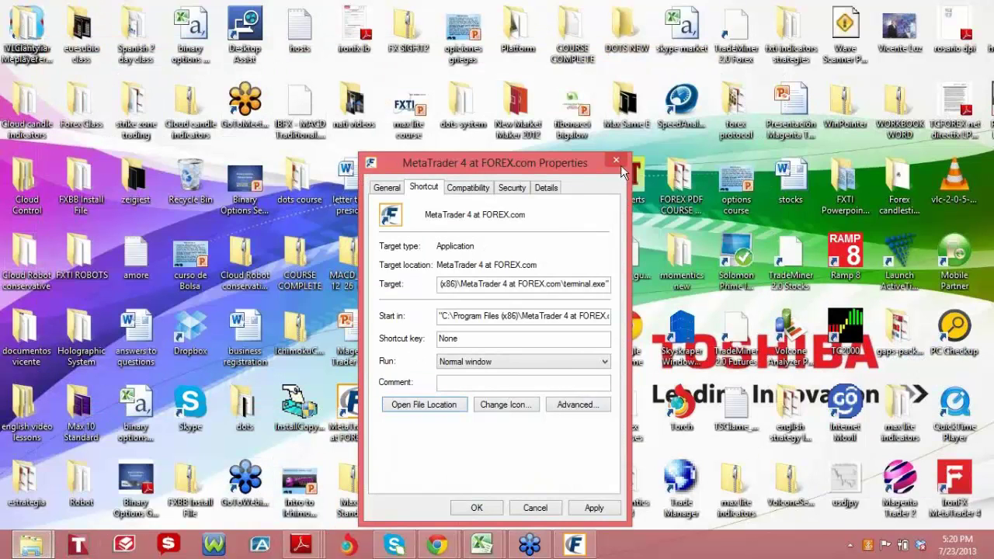
click(617, 165)
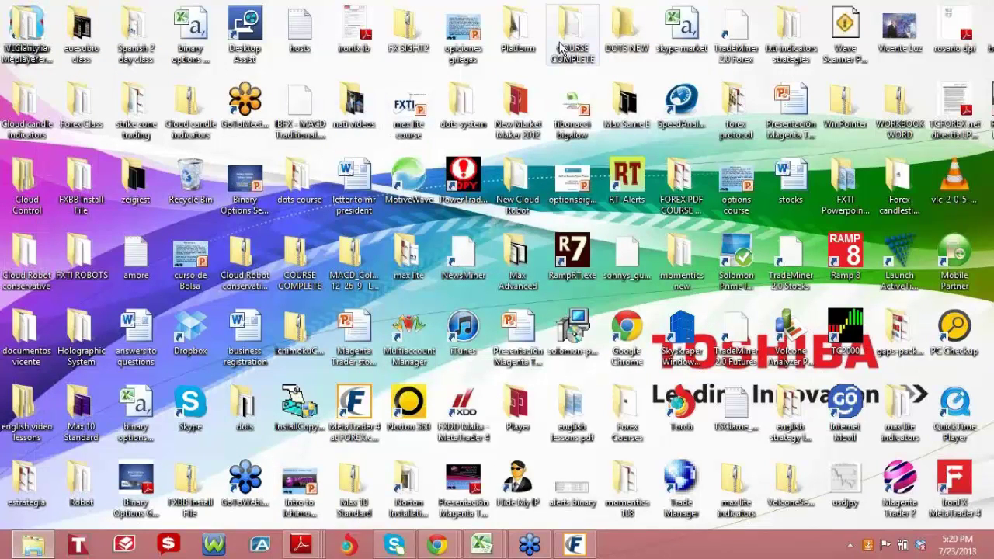
Step: Open the experts folder of Momentics108 - Latest Version inside the Momentics108 - Latest Version (3) archive in the desktop's COURSE COMPLETE folder
double_click(560, 48)
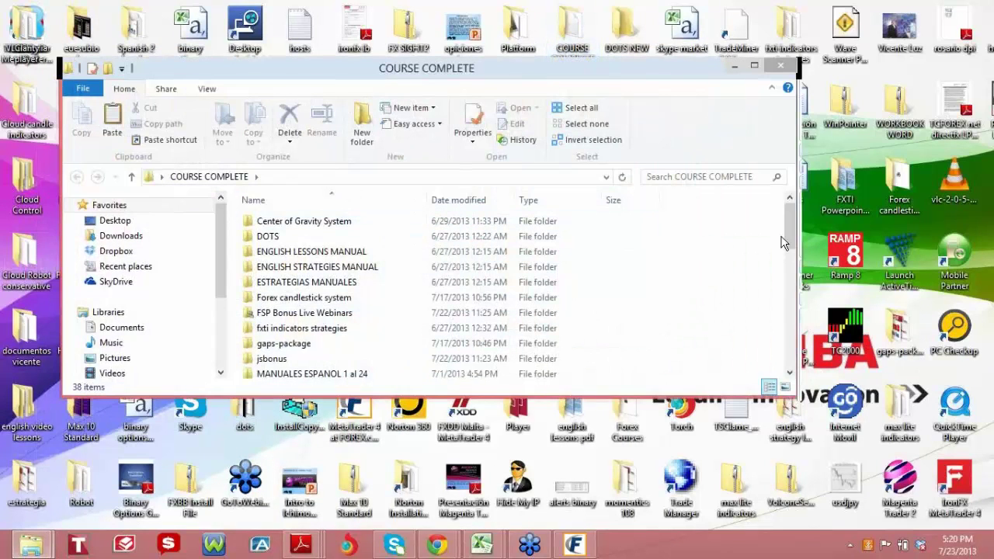
drag(788, 234, 780, 358)
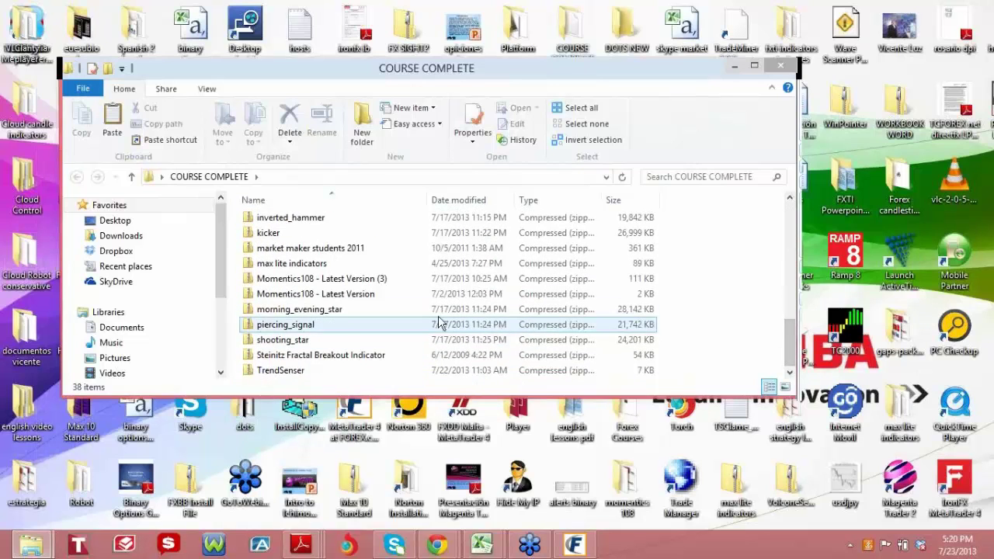
double_click(297, 281)
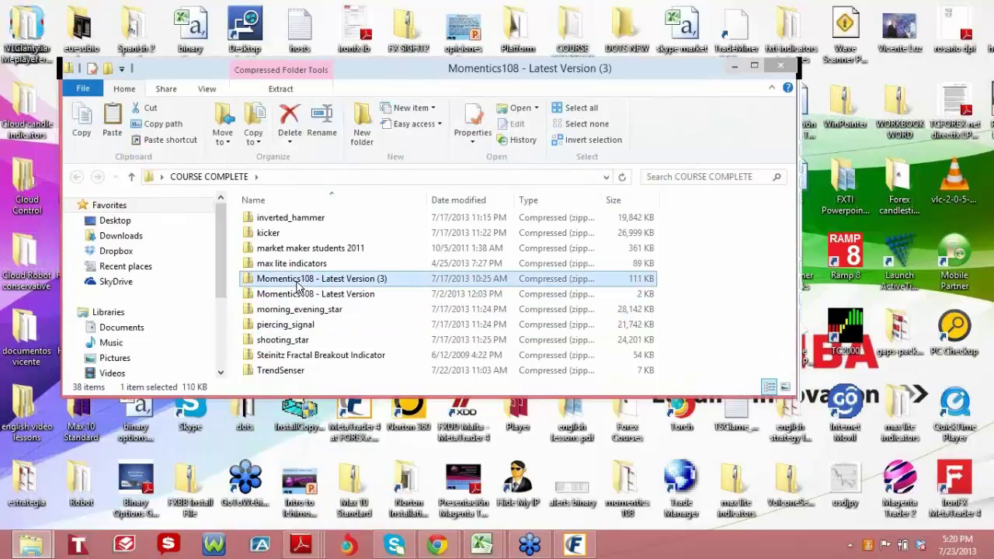
double_click(283, 222)
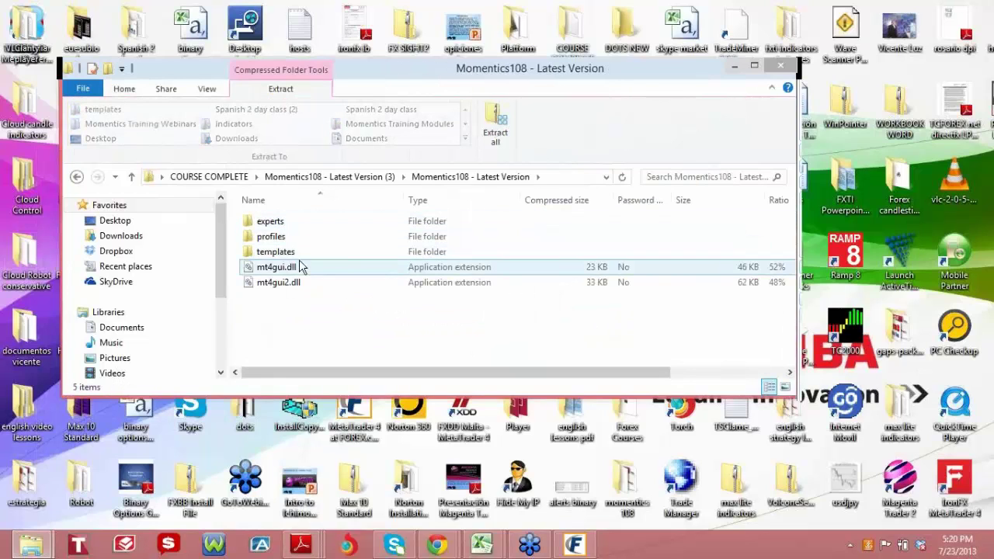
double_click(278, 223)
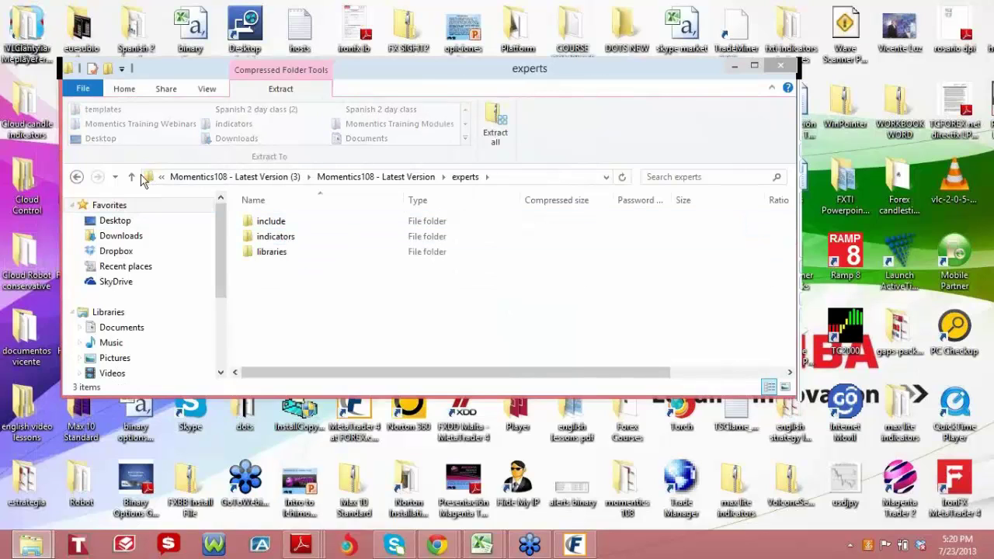
click(76, 177)
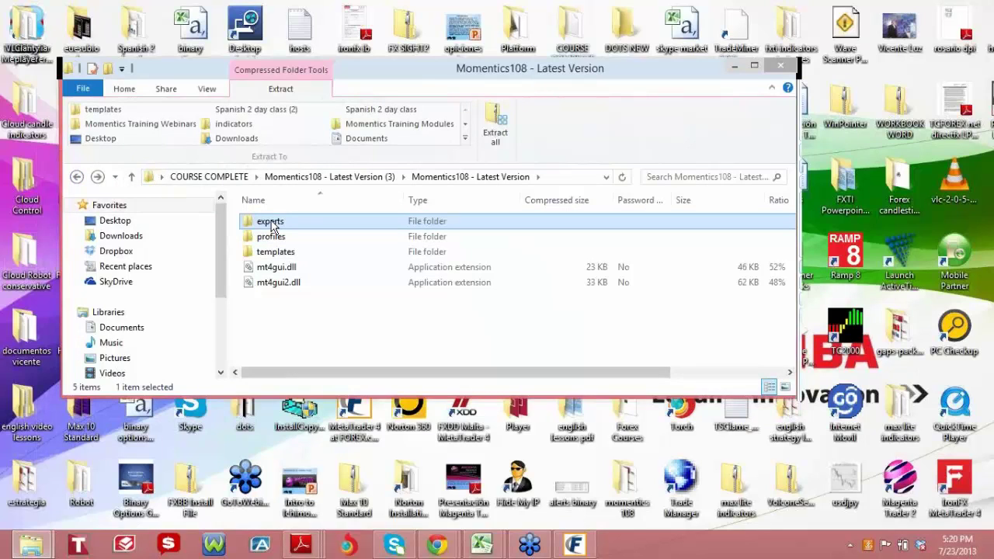
double_click(273, 223)
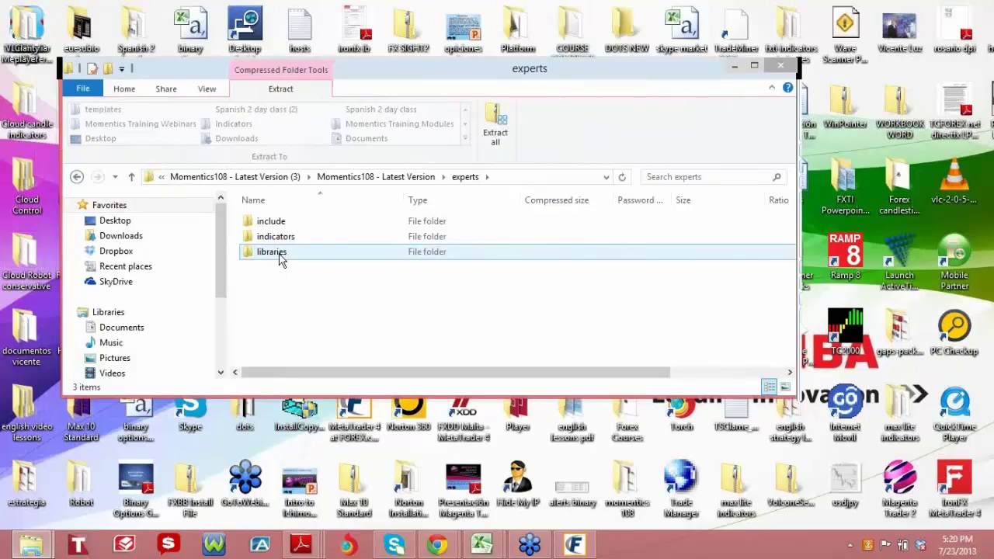
Step: Open the package's include folder and copy stderror.mqh, stdlib.mqh and WinUser32.mqh
click(279, 226)
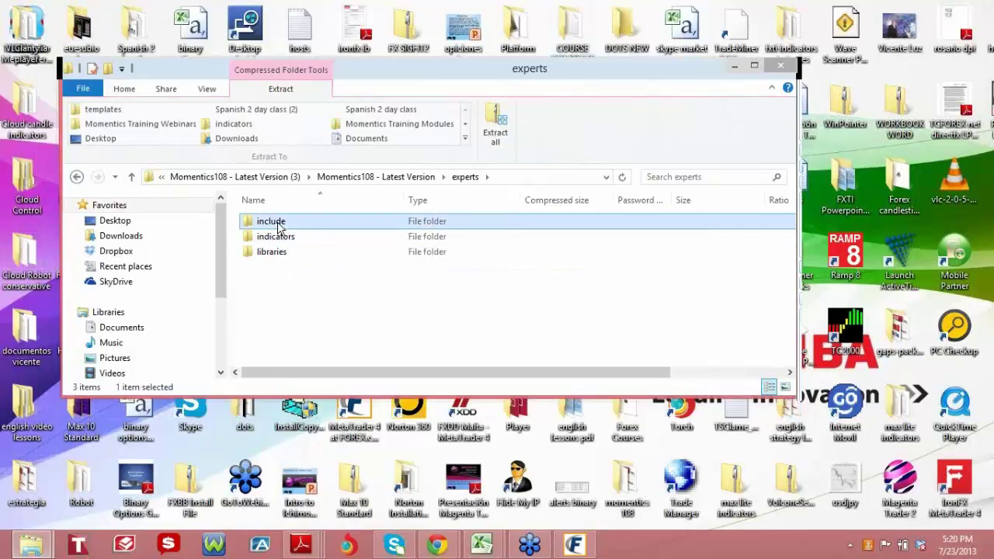
double_click(279, 225)
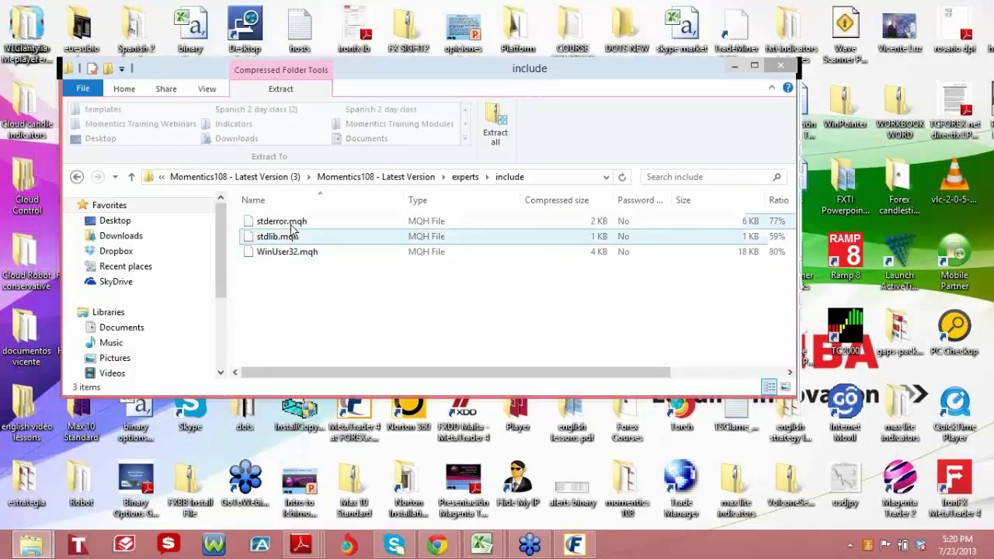
key(ctrl+a)
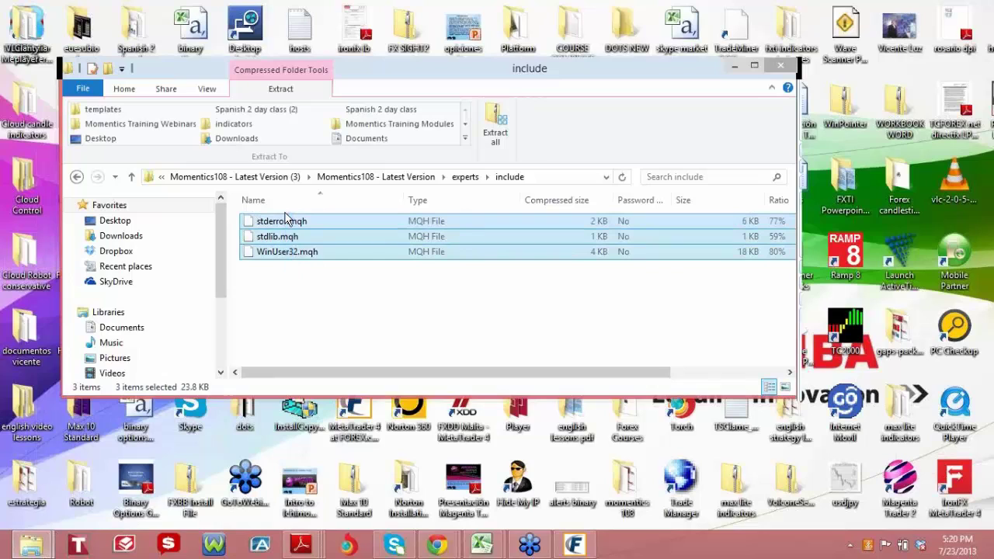
right_click(285, 252)
click(321, 292)
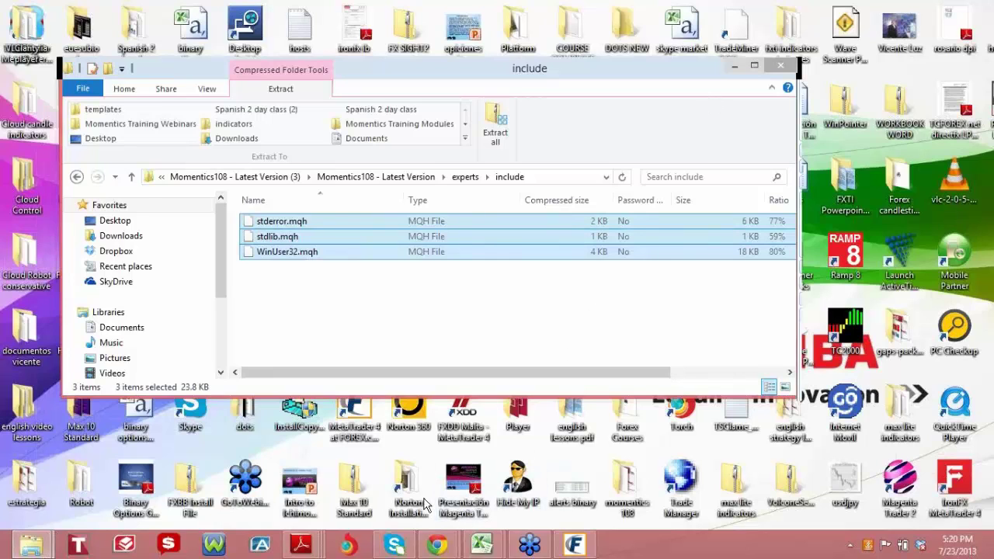
Step: Open the MetaTrader 4 at FOREX.com installation folder through the desktop shortcut's properties and go into its experts folder
right_click(355, 419)
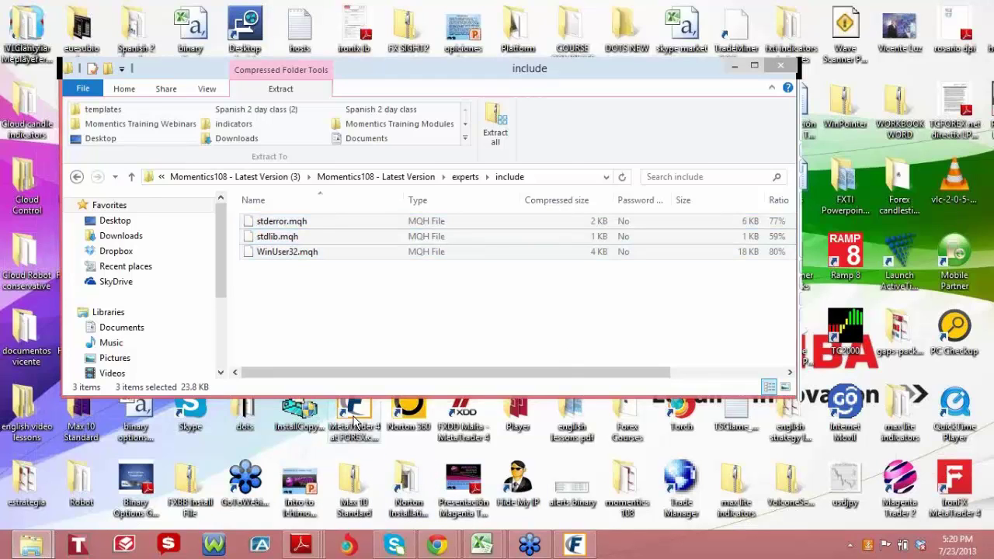
click(419, 405)
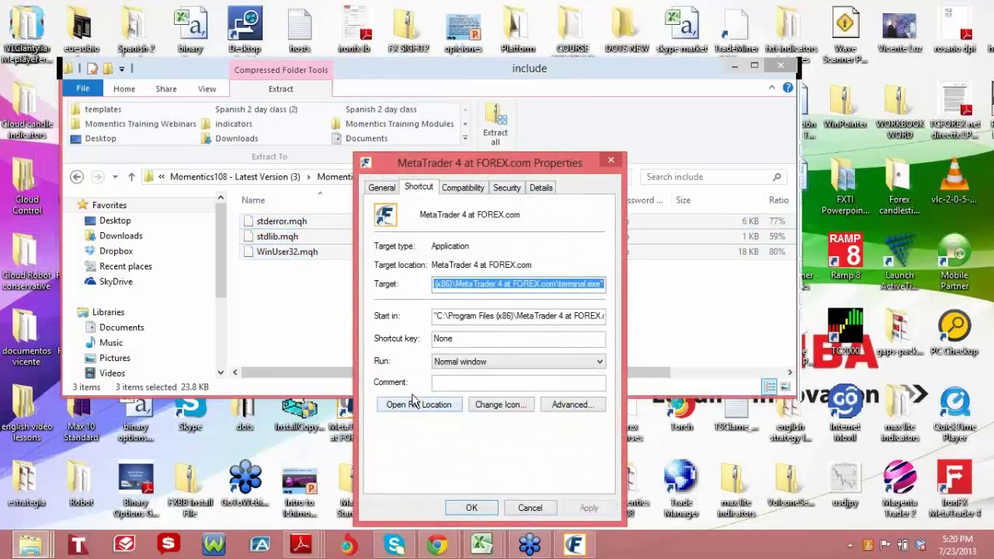
click(415, 404)
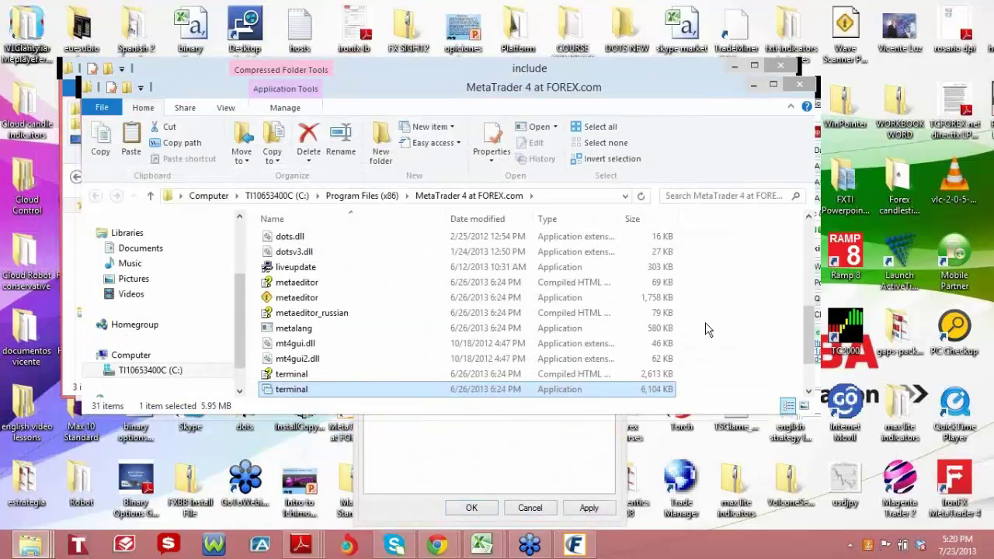
drag(661, 94, 556, 90)
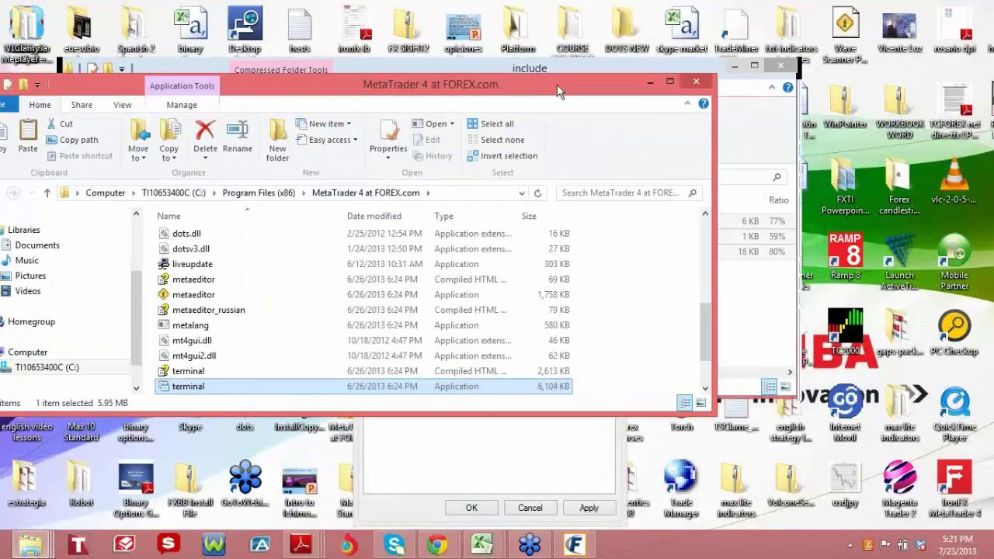
drag(701, 348, 710, 258)
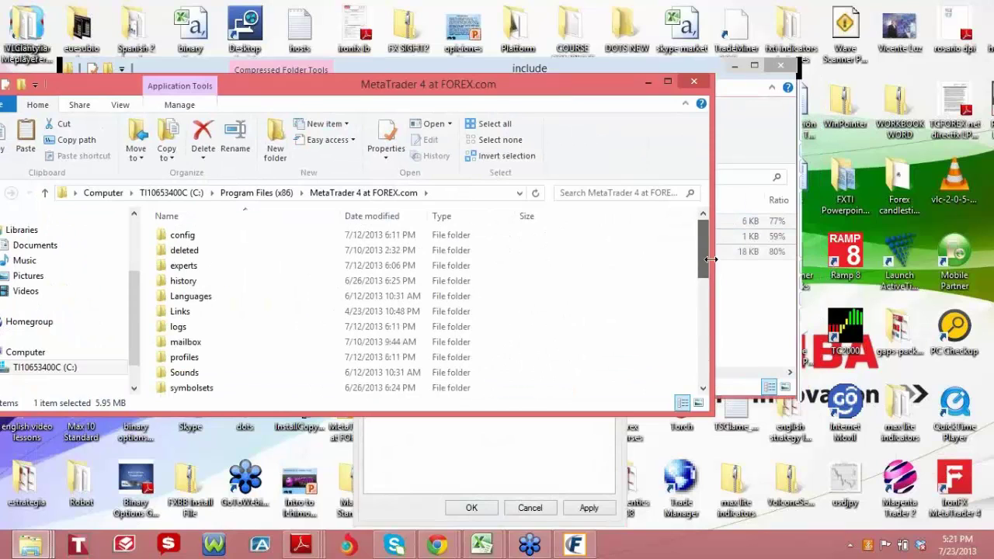
double_click(179, 267)
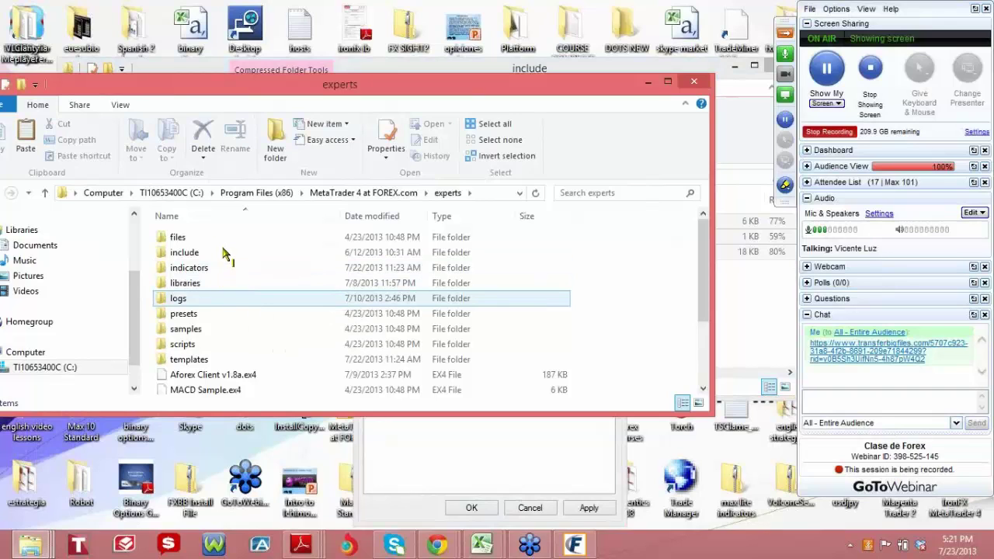
Step: Mark the include, indicators and libraries folders with the drawing pen and clear the marks
mouse_move(224, 248)
mouse_down()
mouse_move(204, 247)
mouse_move(221, 247)
mouse_move(202, 285)
mouse_up()
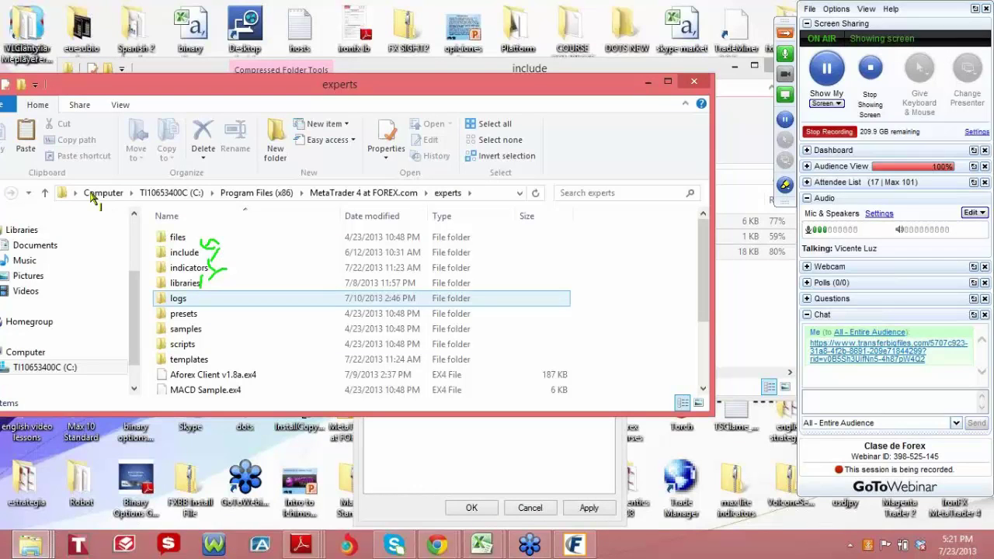
key(Escape)
drag(126, 86, 183, 92)
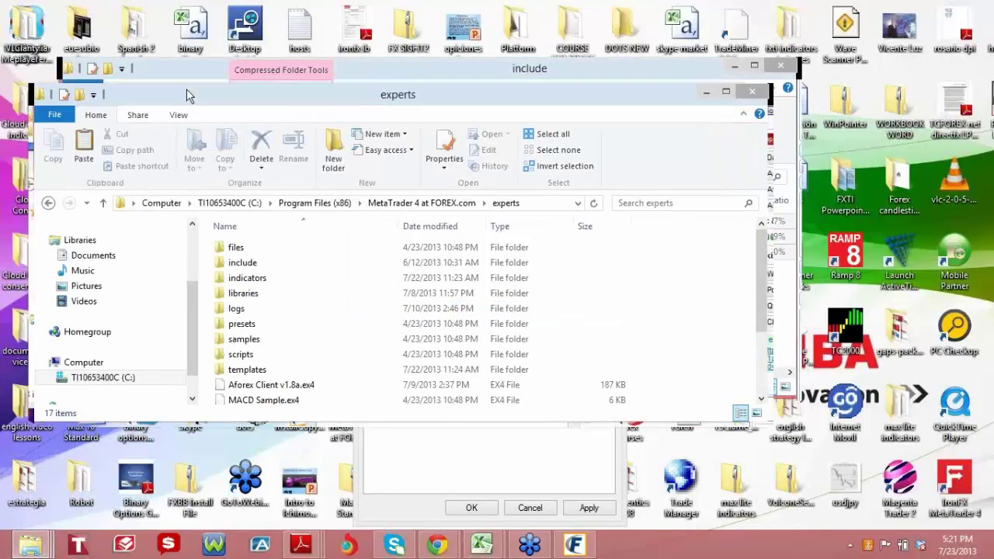
Step: Return to the installation's main folder and open the include folder within experts as the paste destination
click(51, 201)
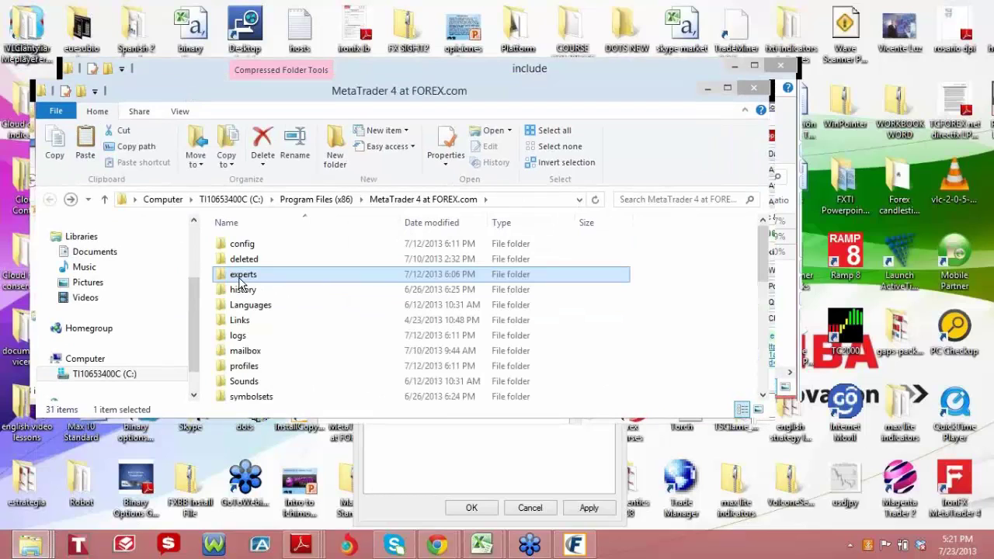
double_click(241, 275)
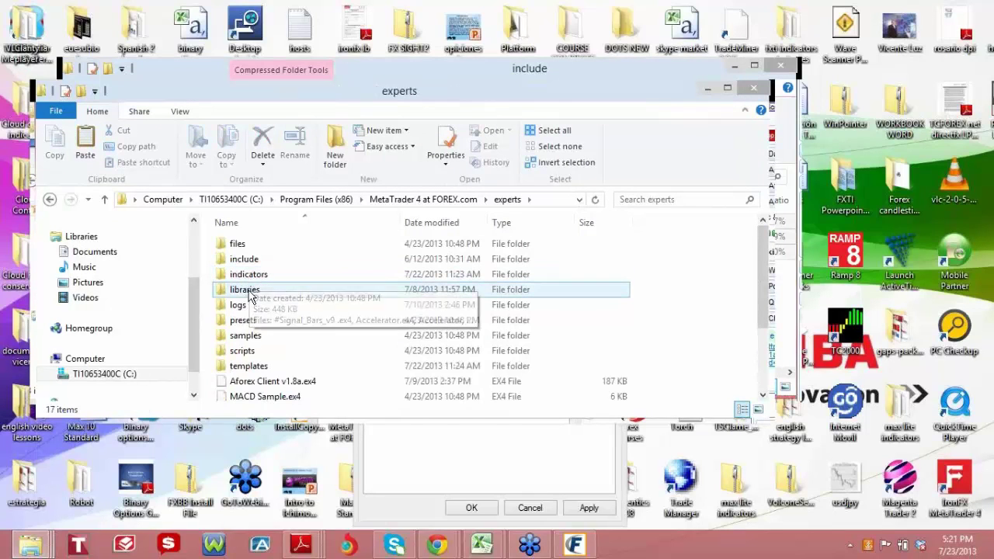
double_click(245, 259)
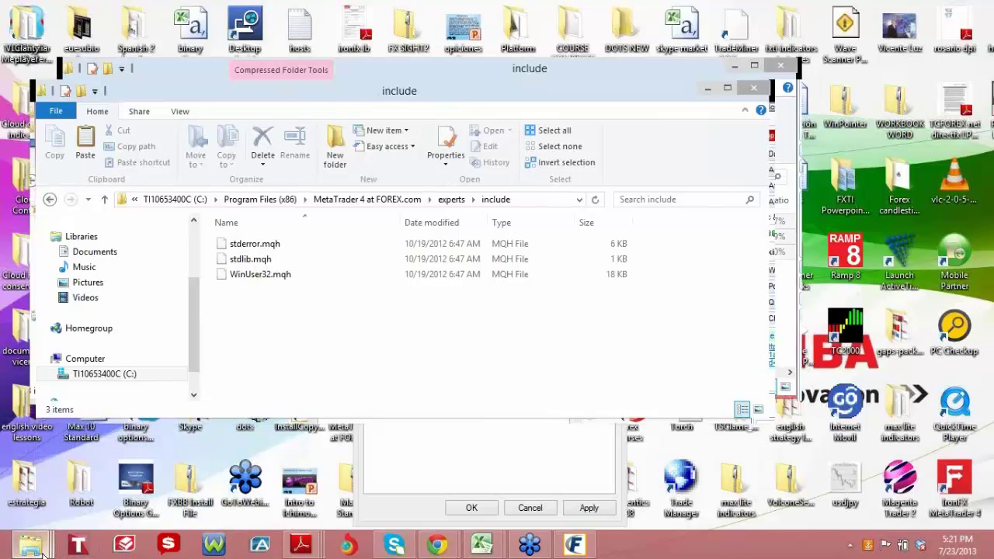
Step: Switch back to the Momentics108 package, open the indicators folder within experts, and select Momentics.ex4
mouse_move(45, 552)
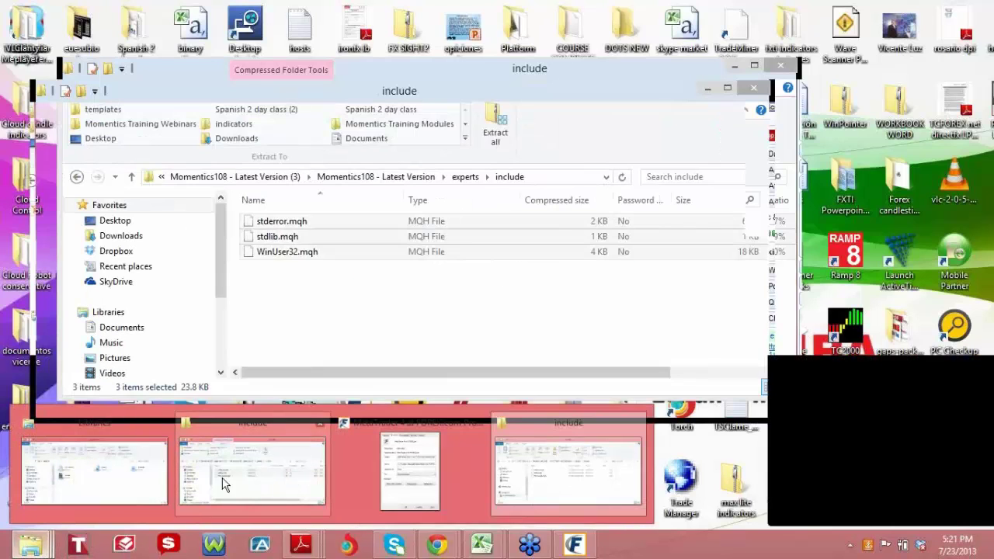
click(252, 470)
click(76, 177)
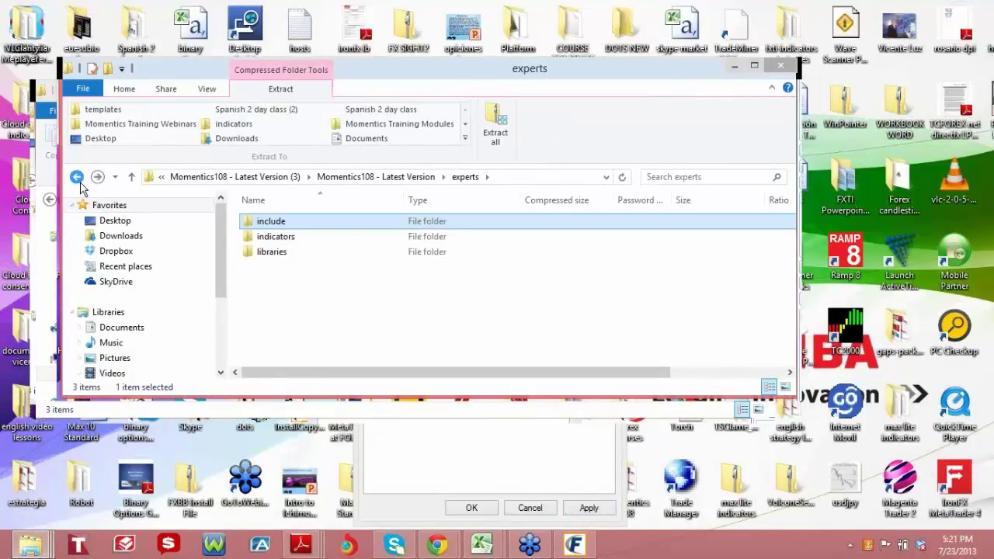
double_click(273, 237)
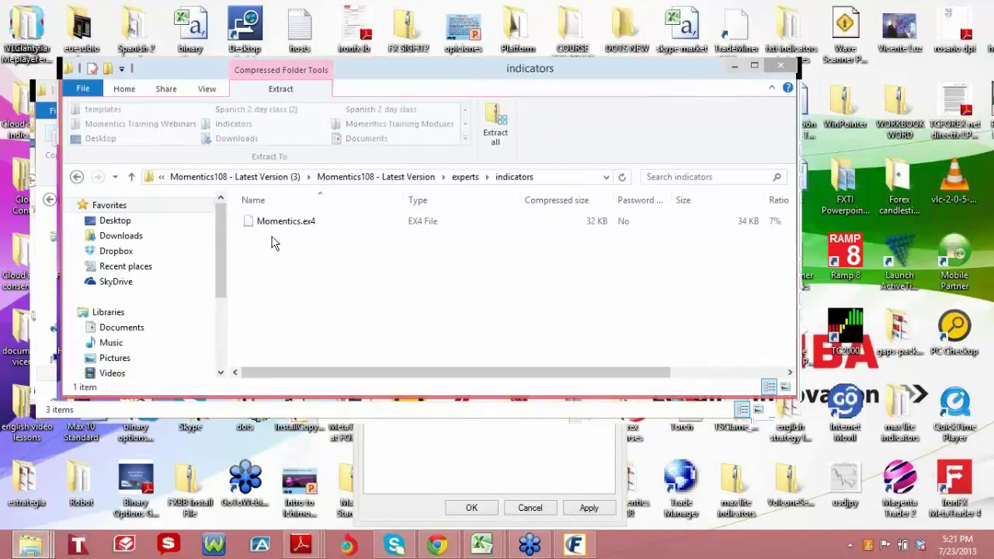
click(257, 225)
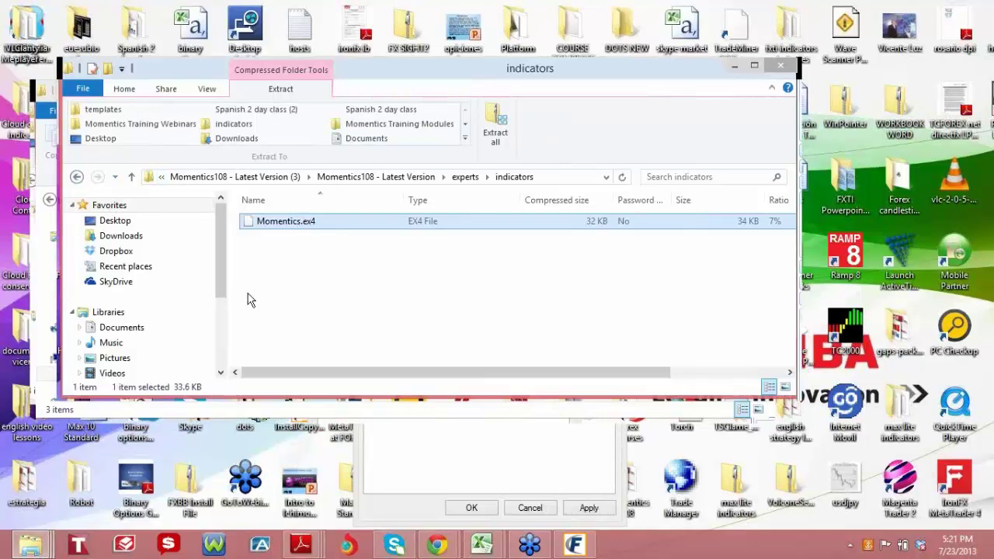
Step: Close the installation's include window and reopen the MetaTrader 4 at FOREX.com folder at its experts indicators subfolder
drag(665, 75, 554, 293)
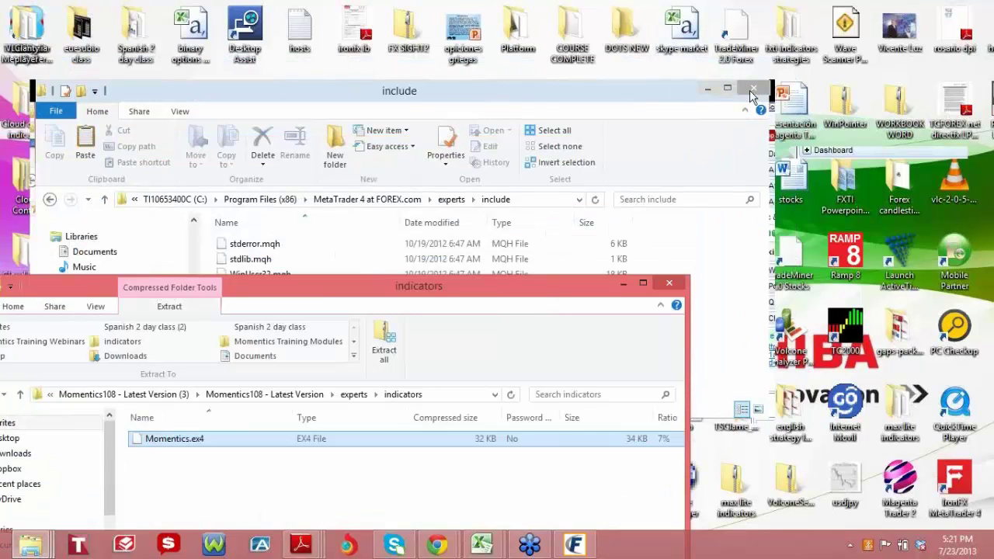
click(751, 89)
drag(561, 162, 583, 75)
click(440, 317)
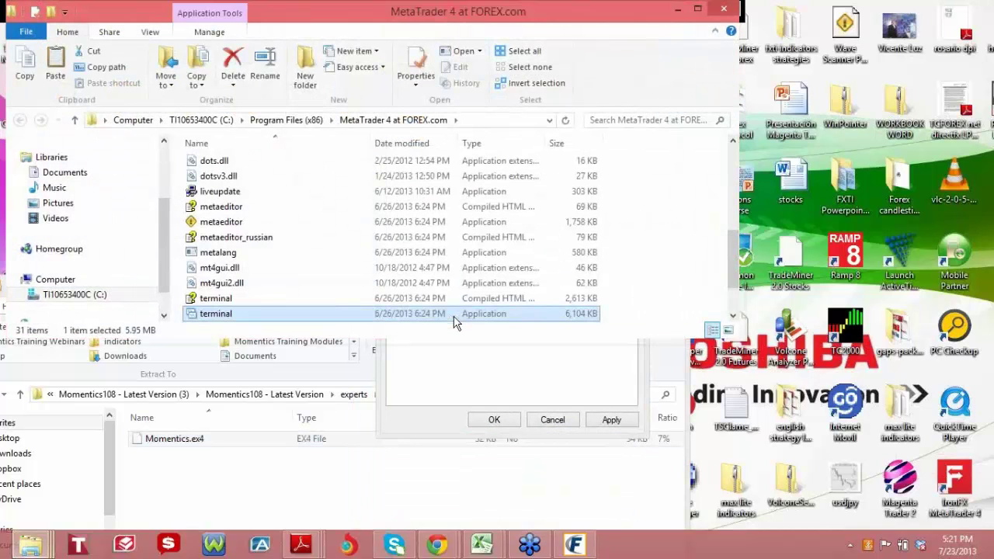
drag(737, 256, 729, 151)
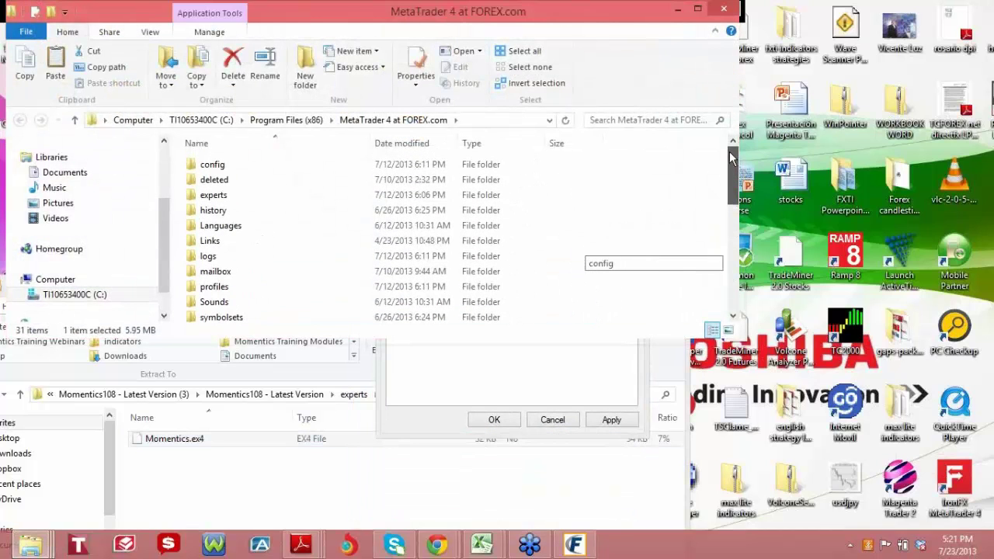
double_click(229, 197)
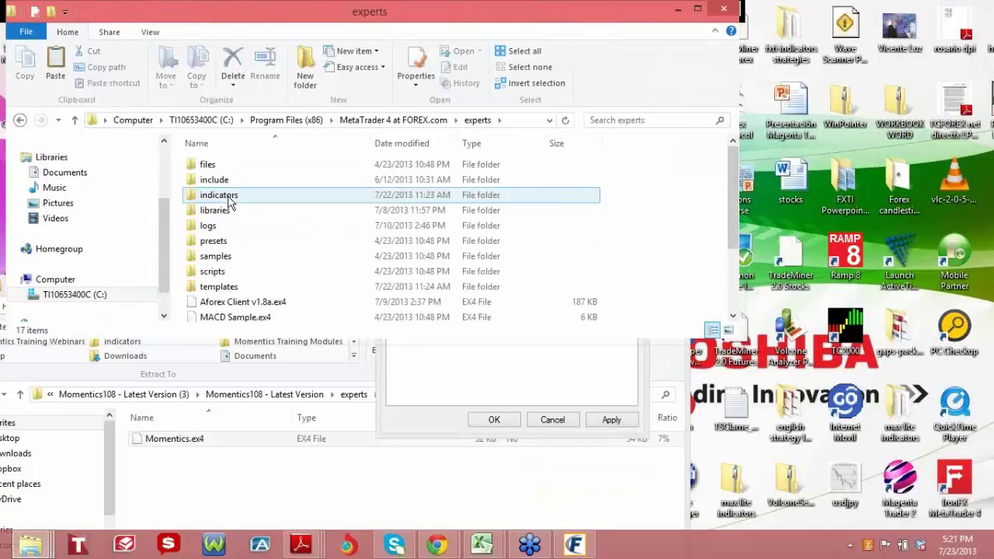
double_click(229, 199)
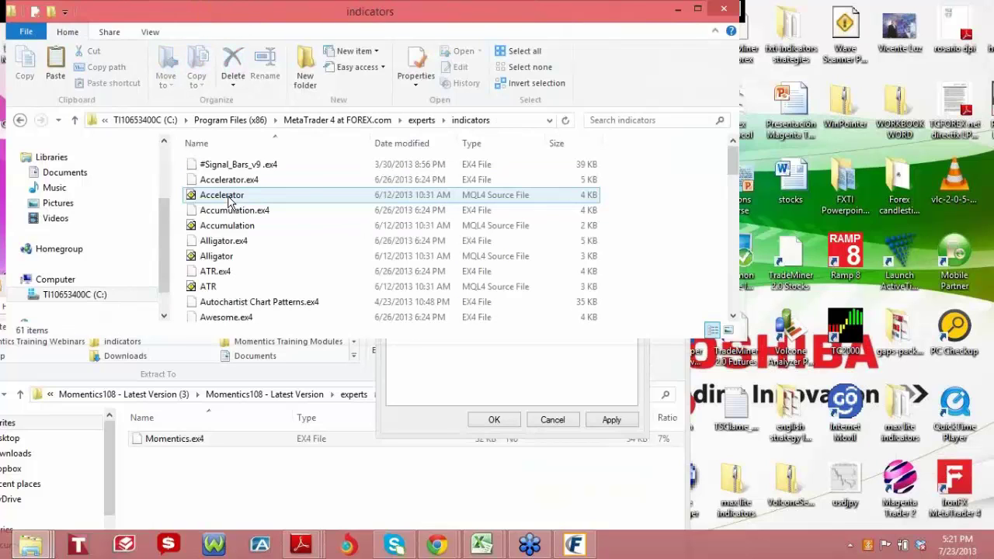
Step: Return from the installation's indicators folder to experts and mark the indicators folder with the drawing pen
right_click(678, 201)
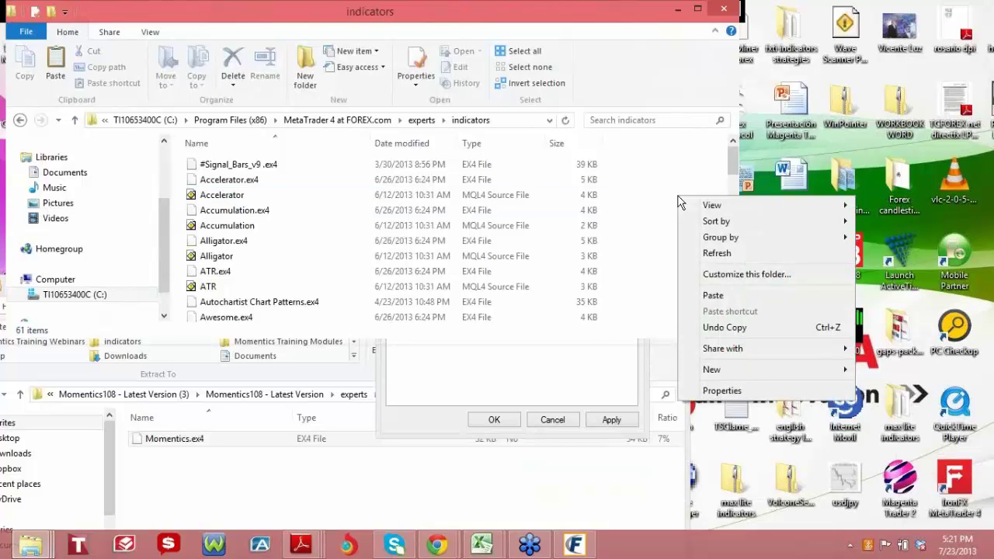
click(20, 120)
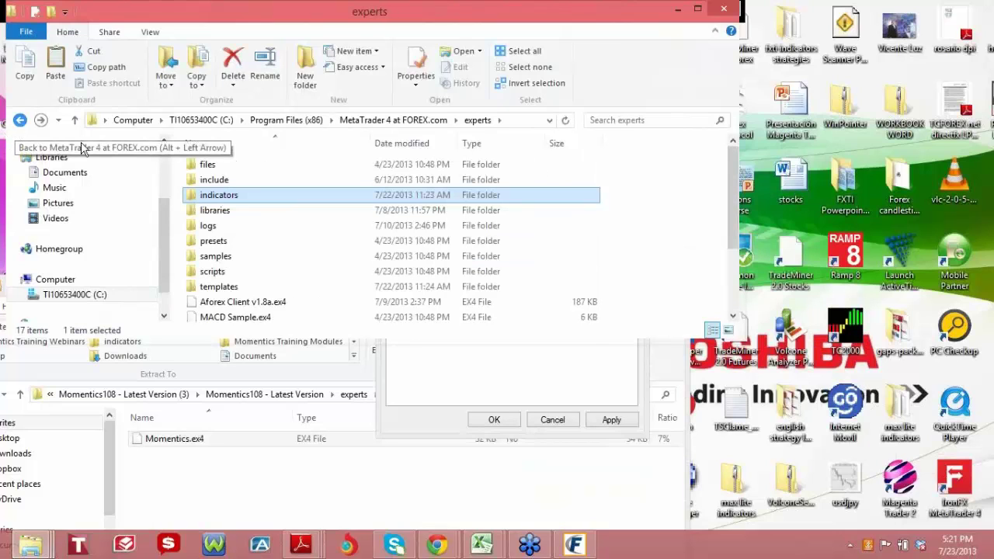
click(211, 181)
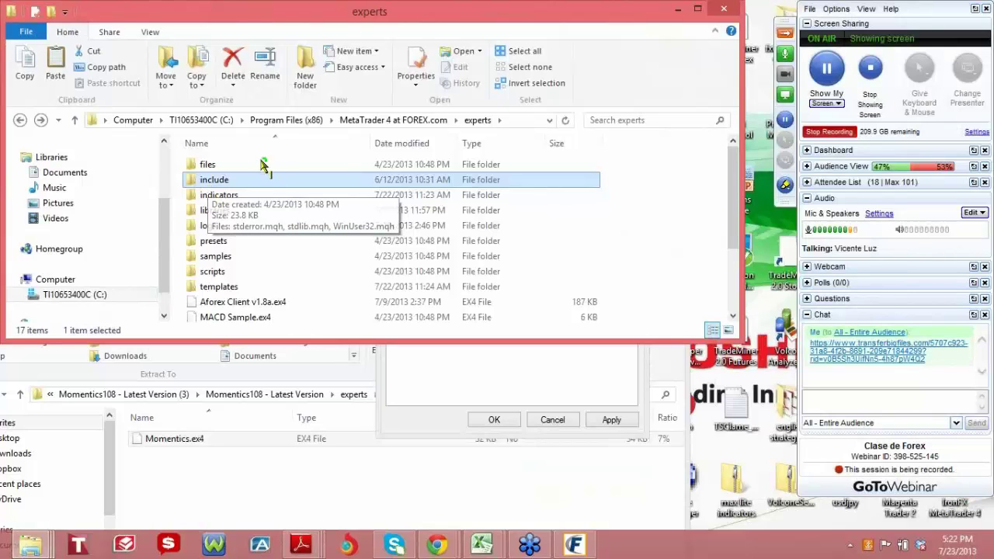
drag(273, 184, 240, 196)
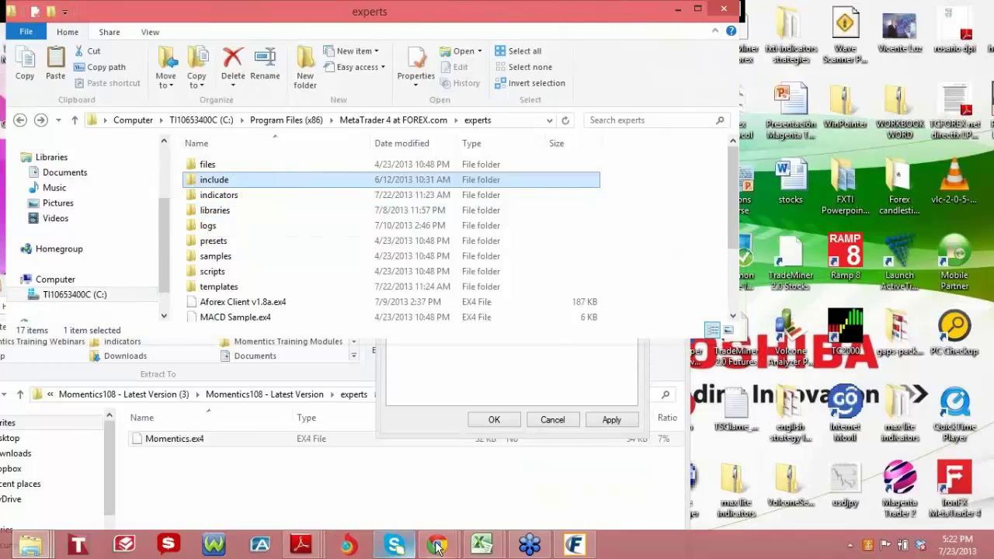
Step: Switch to the Momentics108 package, open the libraries folder within experts, and copy both stdlib files
mouse_move(437, 543)
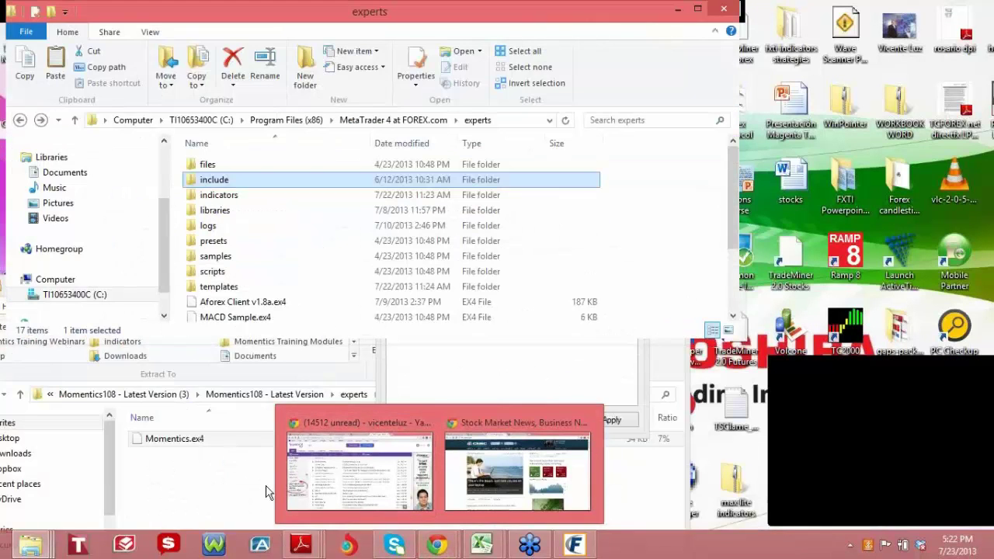
click(267, 489)
drag(257, 282, 371, 110)
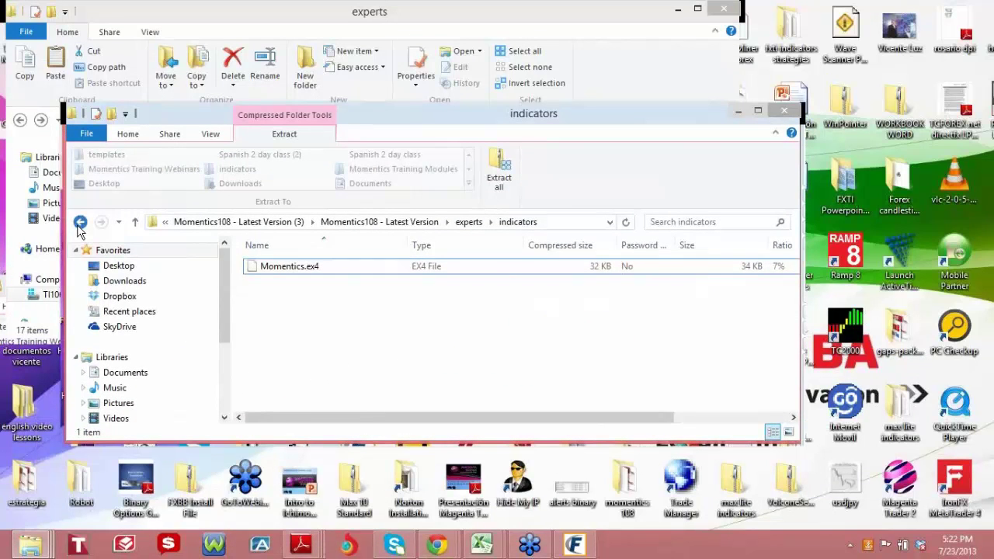
click(80, 221)
double_click(275, 298)
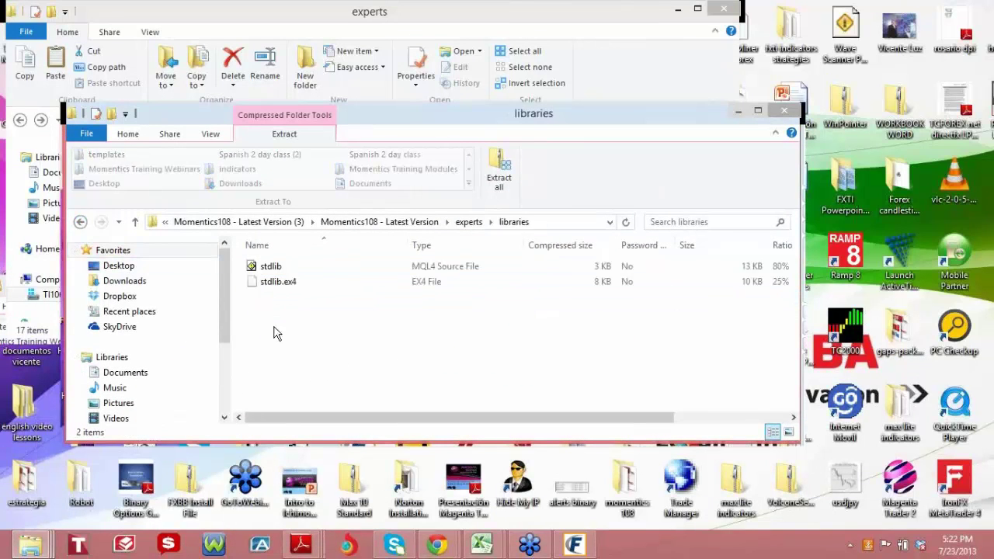
drag(279, 323, 264, 268)
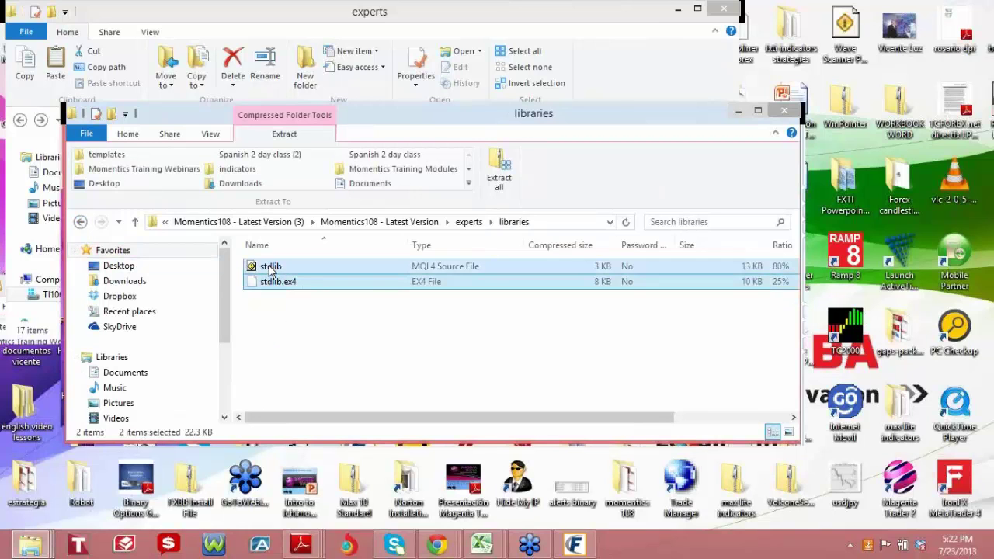
right_click(269, 265)
click(303, 313)
Step: Open the installation's experts libraries folder as the paste destination, then close the folder window and the shortcut's properties
click(736, 113)
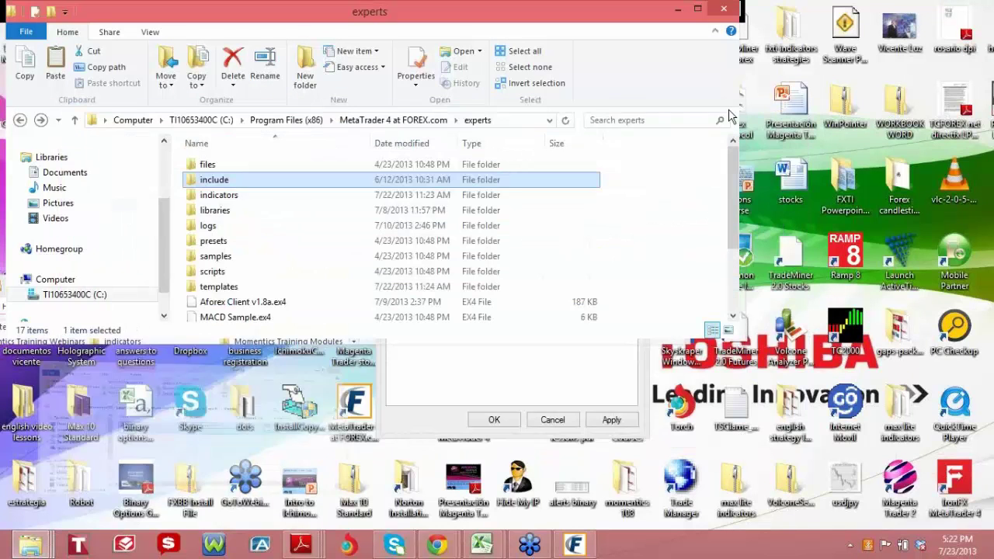
double_click(240, 208)
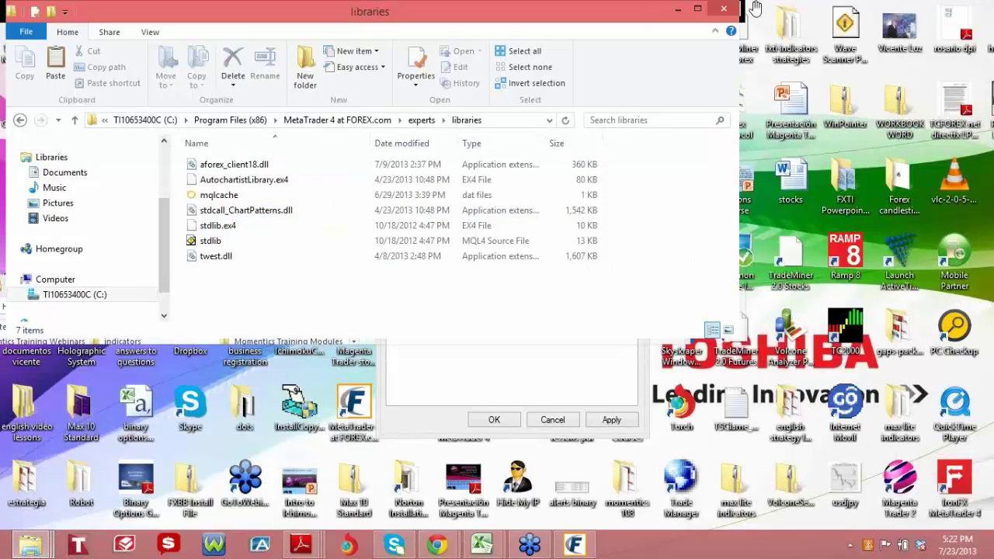
click(725, 11)
click(629, 70)
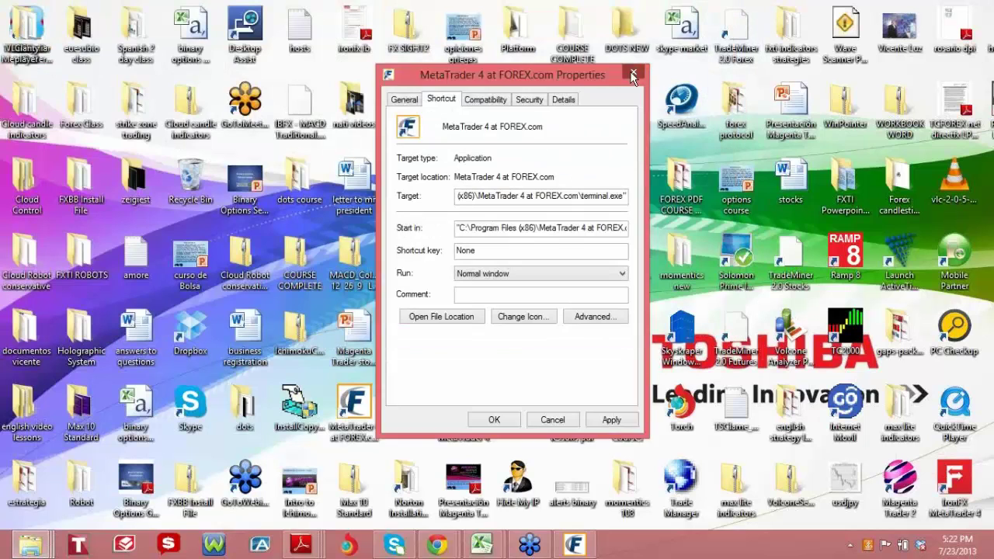
click(642, 69)
Step: Reopen the installation folder from the MetaTrader 4 at FOREX.com desktop shortcut's properties
right_click(356, 415)
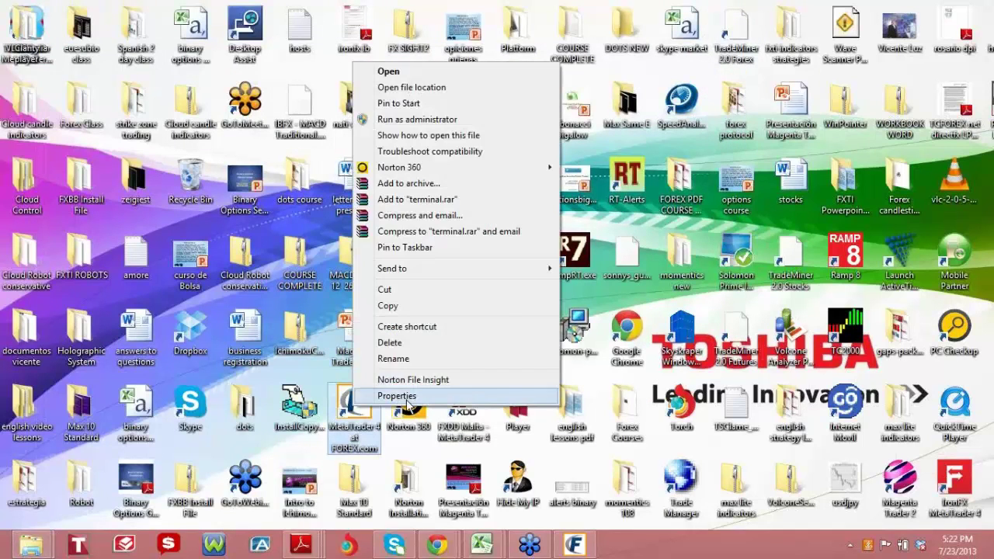
click(406, 399)
click(404, 400)
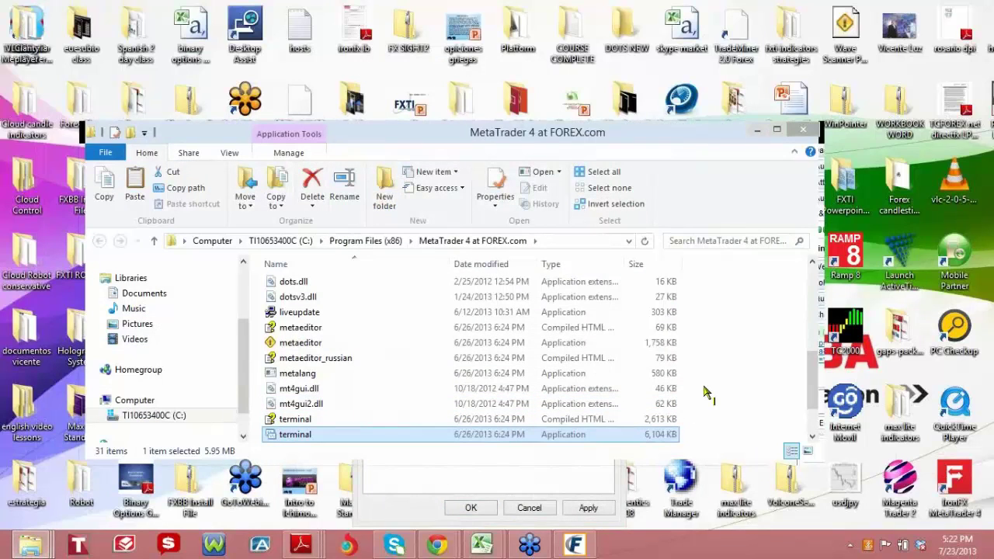
mouse_move(721, 370)
mouse_down()
mouse_move(709, 404)
mouse_move(736, 400)
mouse_up()
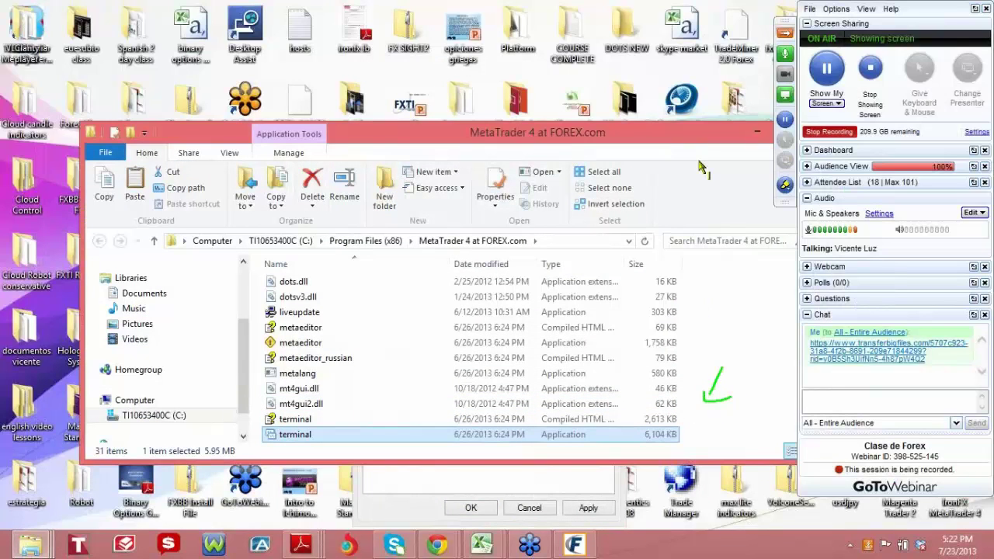
drag(677, 133, 607, 112)
drag(736, 366, 736, 310)
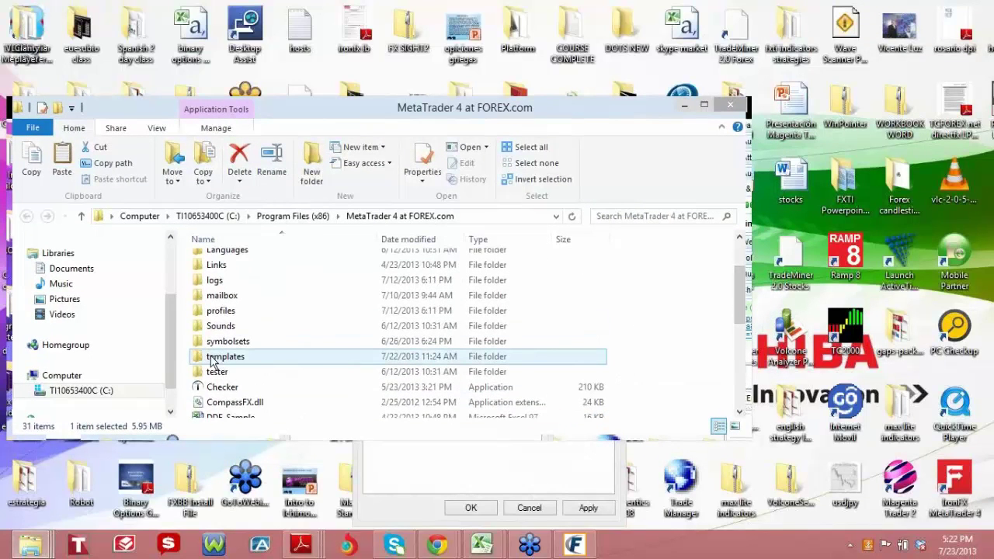
drag(742, 319, 739, 295)
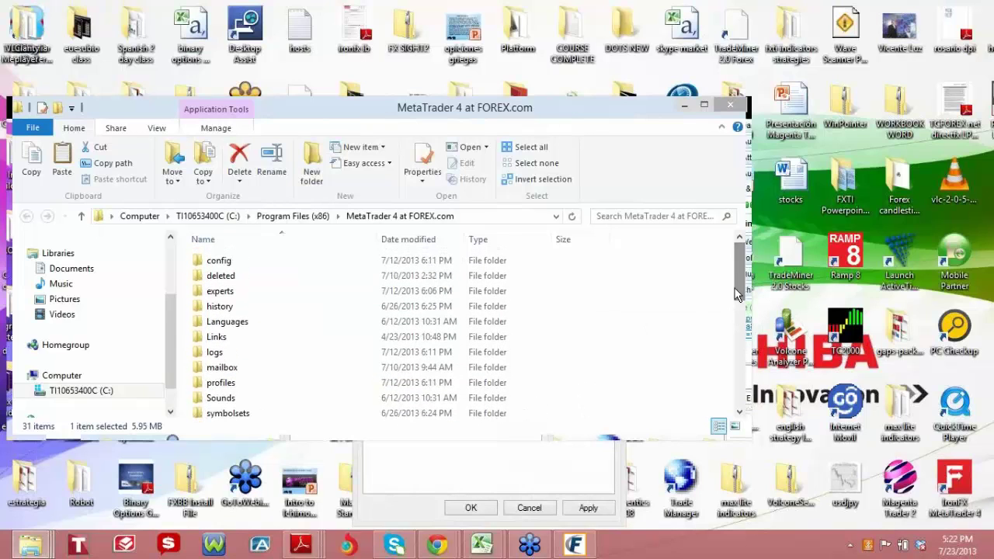
Step: Open the experts folder, mark include, indicators, libraries and templates with the drawing pen, and close the folder and properties windows
double_click(216, 296)
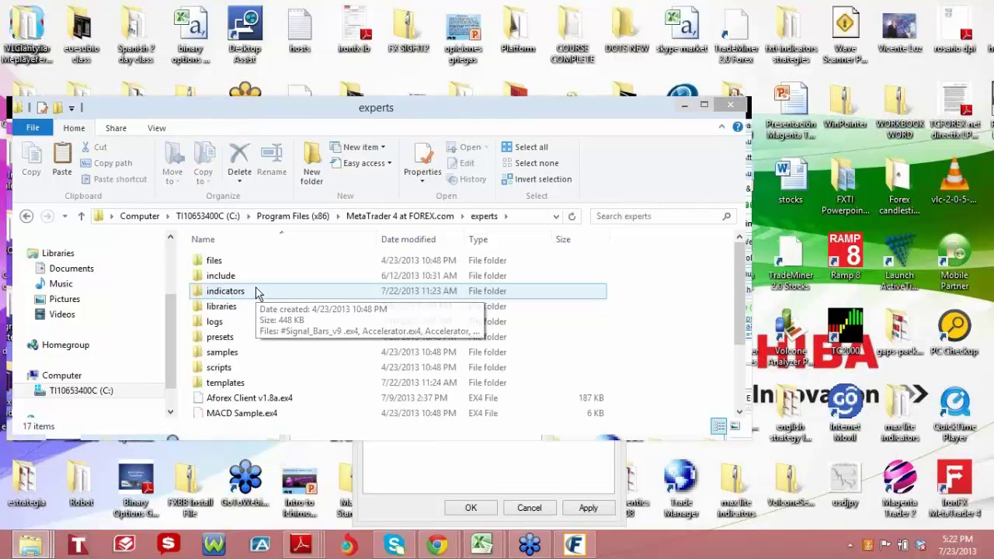
drag(277, 351, 243, 381)
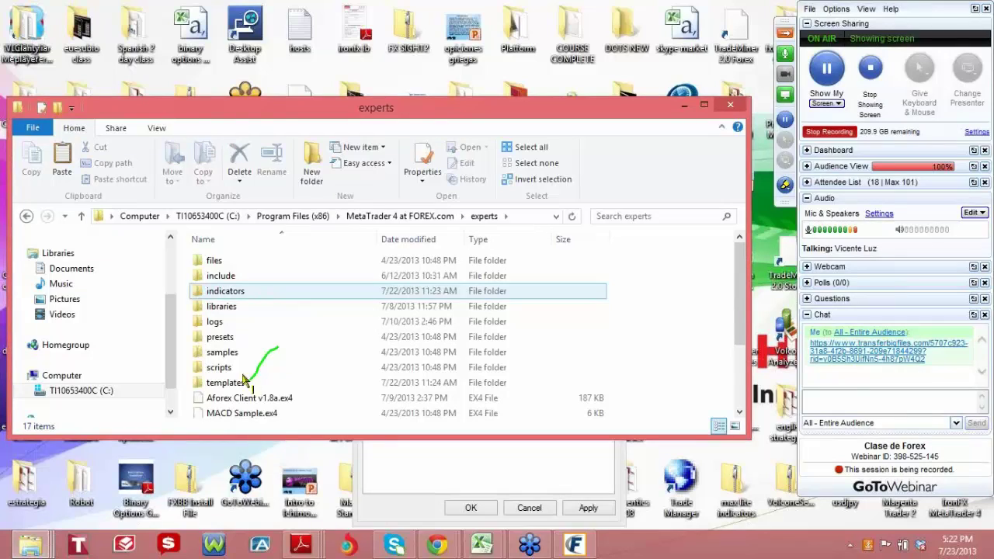
drag(267, 289, 243, 309)
mouse_move(266, 260)
mouse_down()
mouse_move(245, 270)
mouse_move(266, 273)
mouse_up()
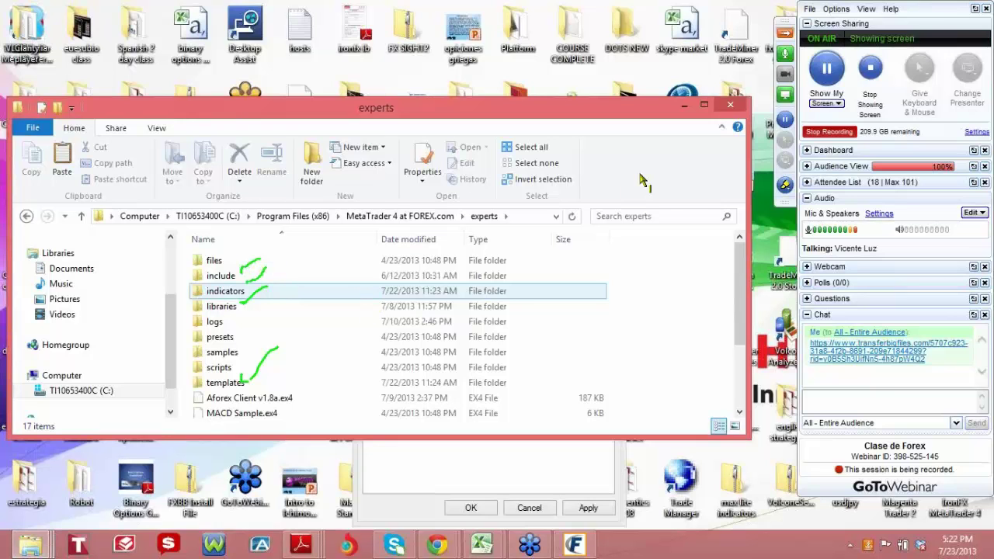
click(727, 108)
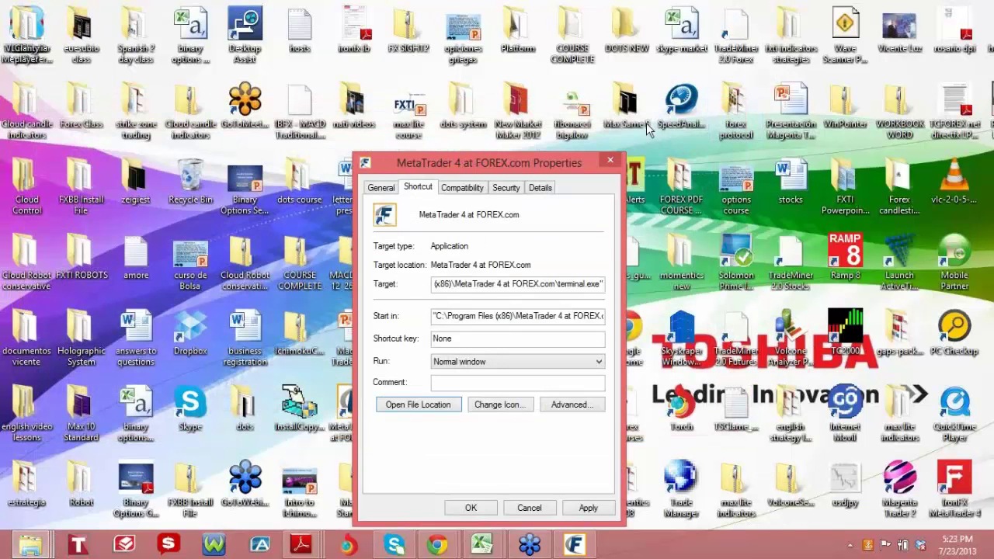
click(611, 161)
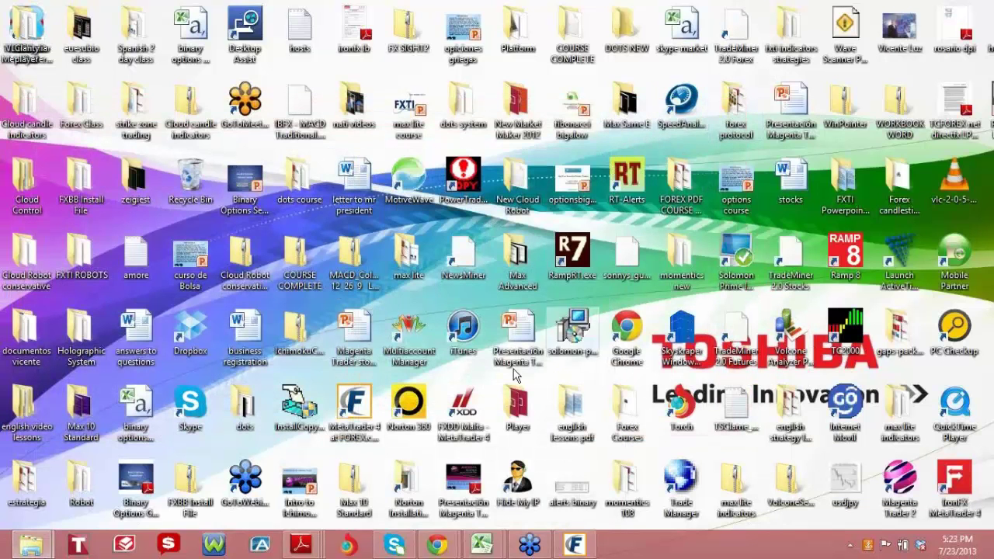
Step: Switch to MetaTrader 4 at FOREX.com, close and restart the platform, and decline the Momentics update
click(572, 543)
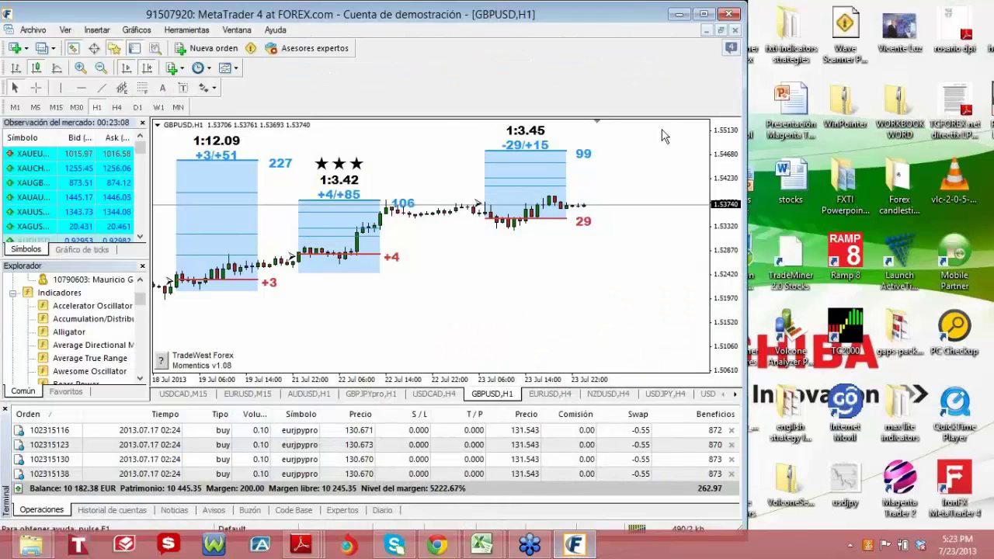
click(729, 14)
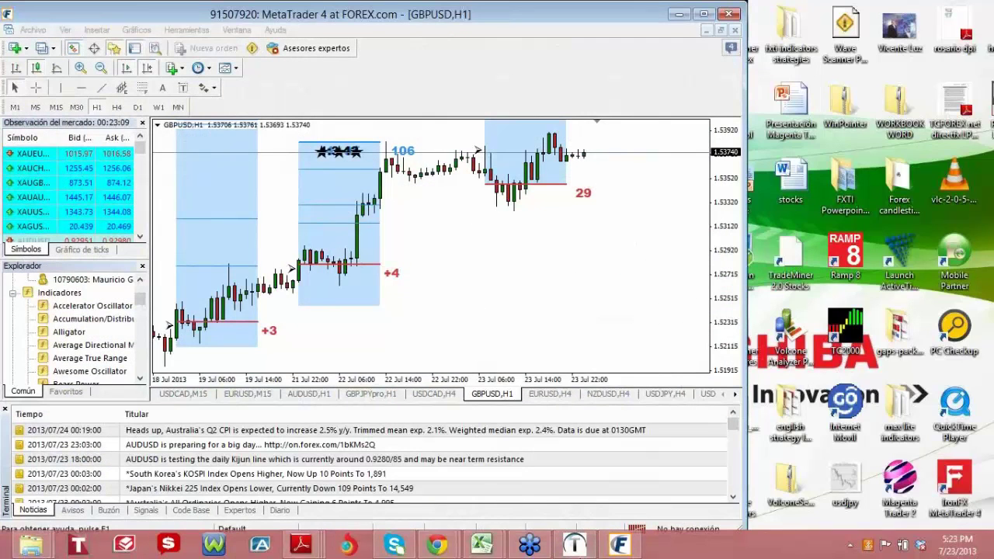
click(587, 551)
click(630, 330)
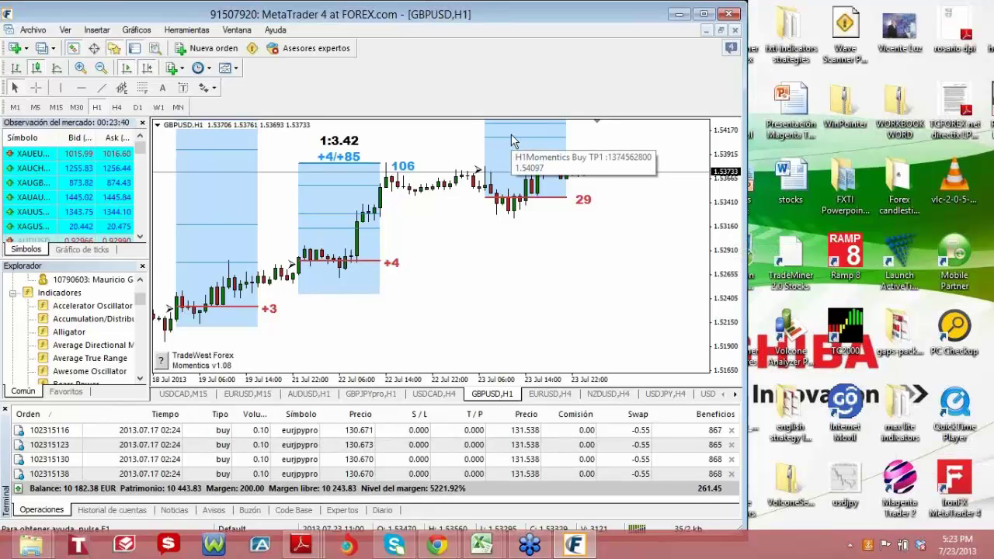
Step: Apply the Momentum system template to the GBPUSD H1 chart and decline the Momentics update
click(231, 69)
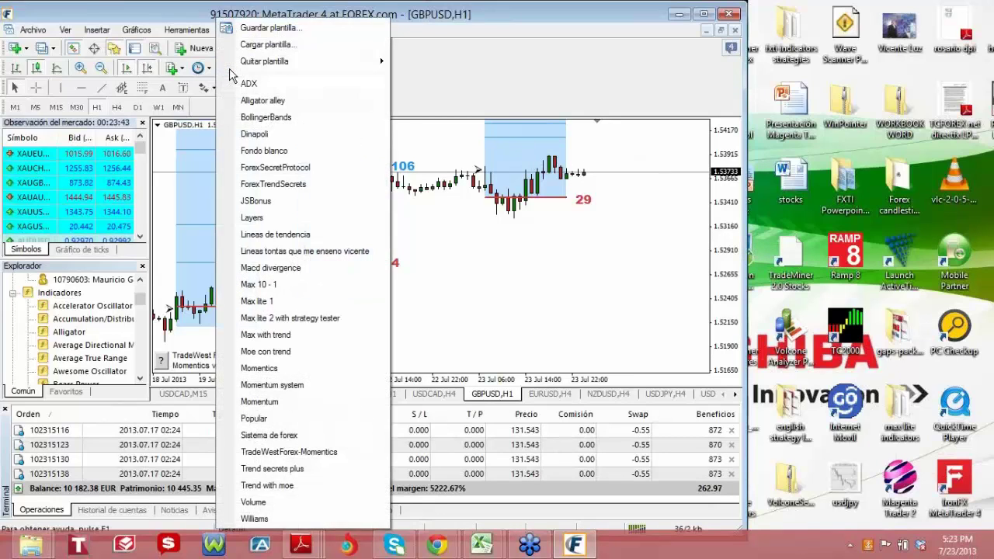
click(274, 385)
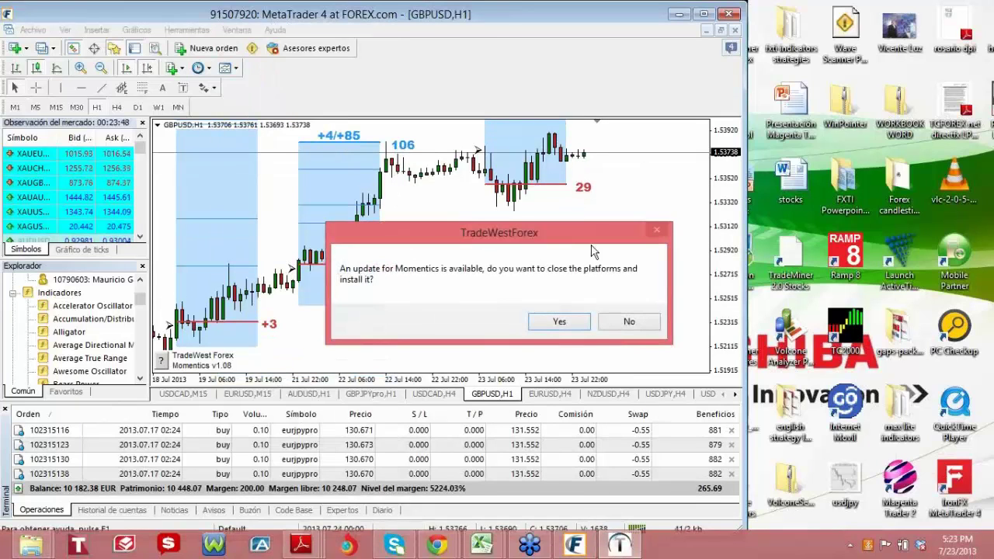
click(628, 322)
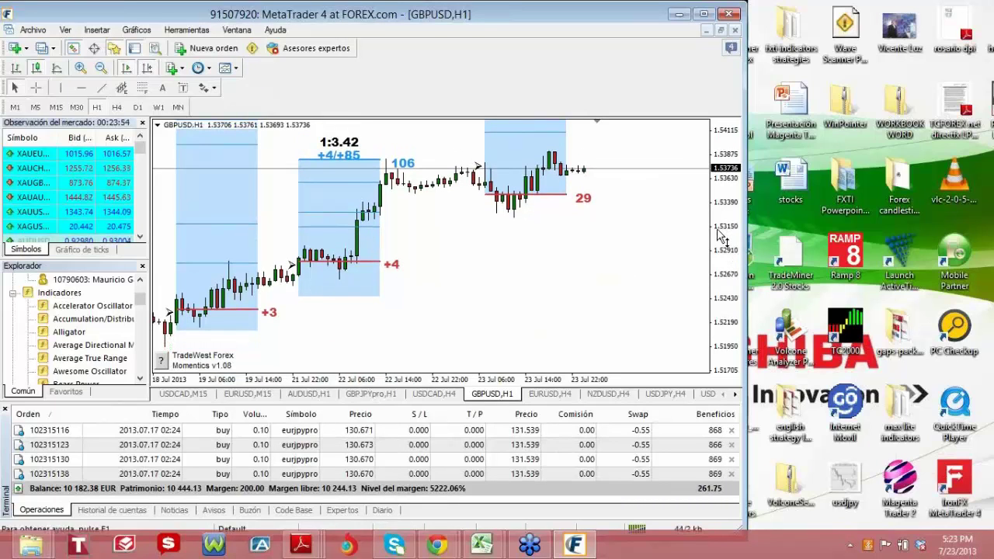
Step: Open the Momentics input settings from the GBPUSD chart's indicator list, accept them as they are, and close the list
right_click(644, 210)
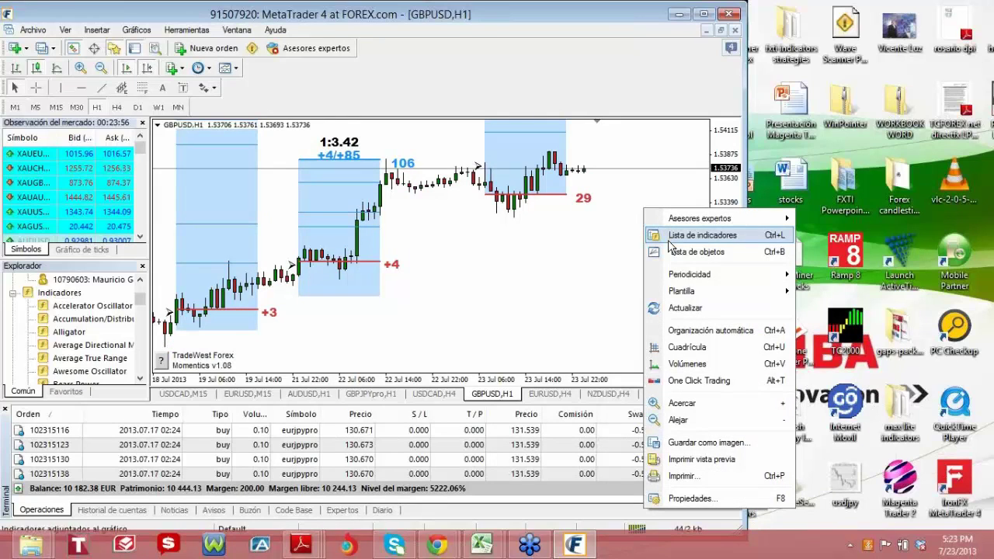
click(669, 236)
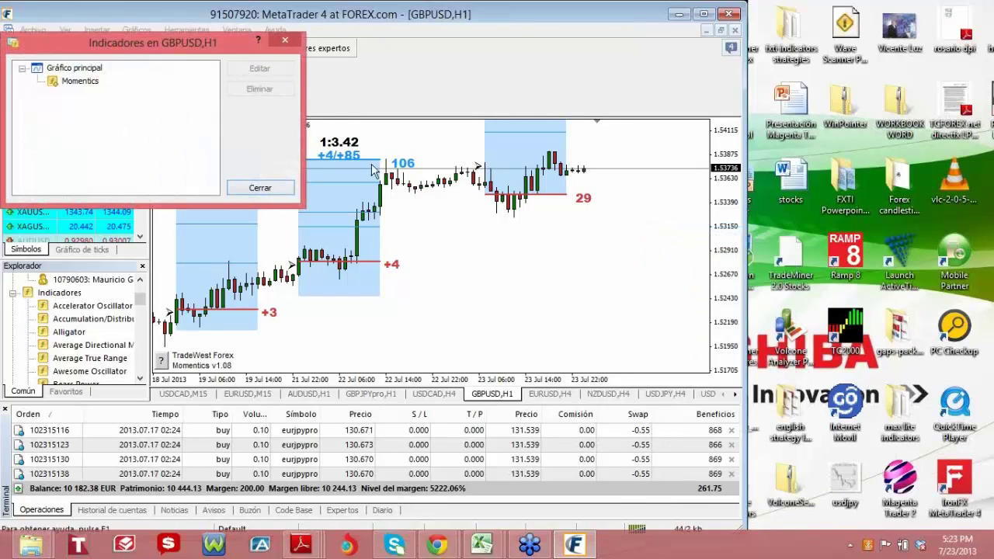
click(77, 87)
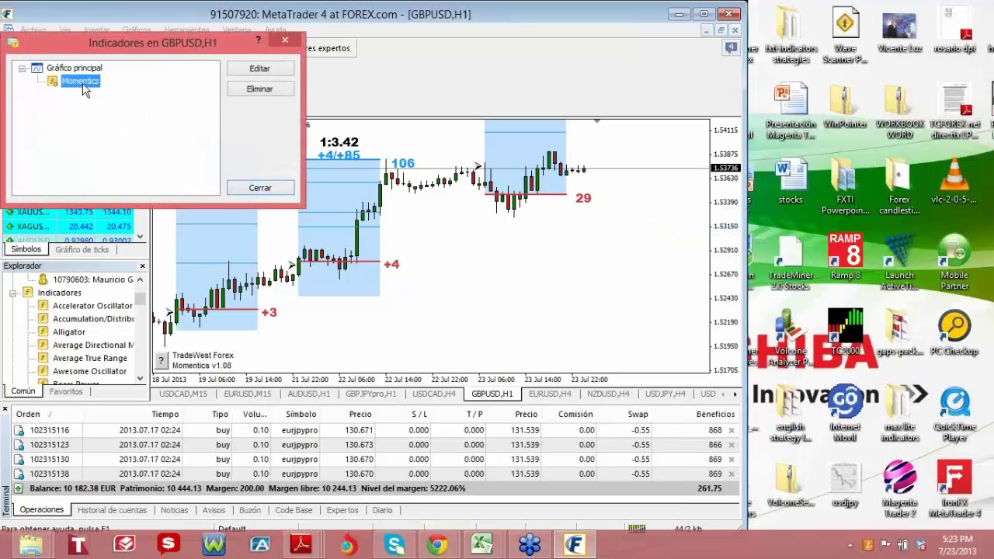
click(250, 71)
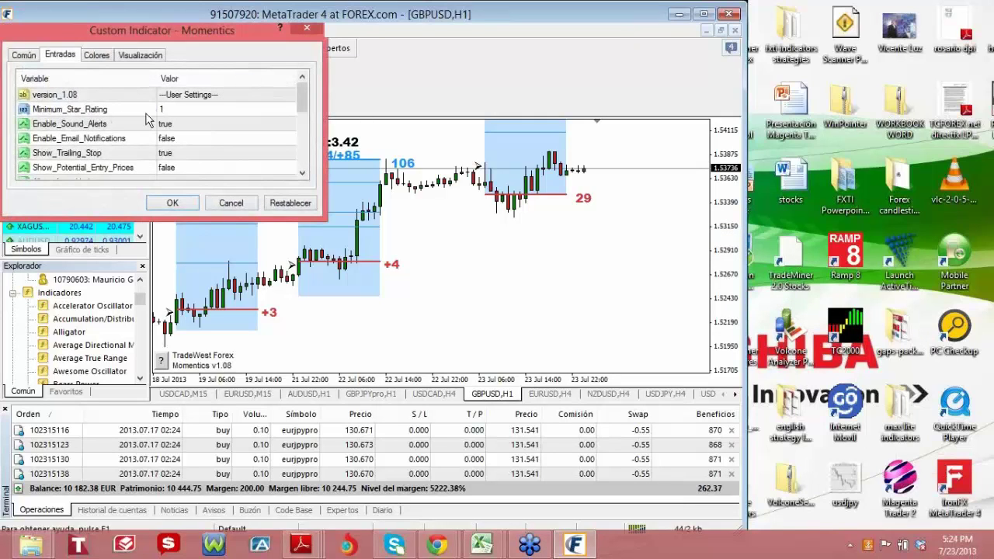
click(181, 201)
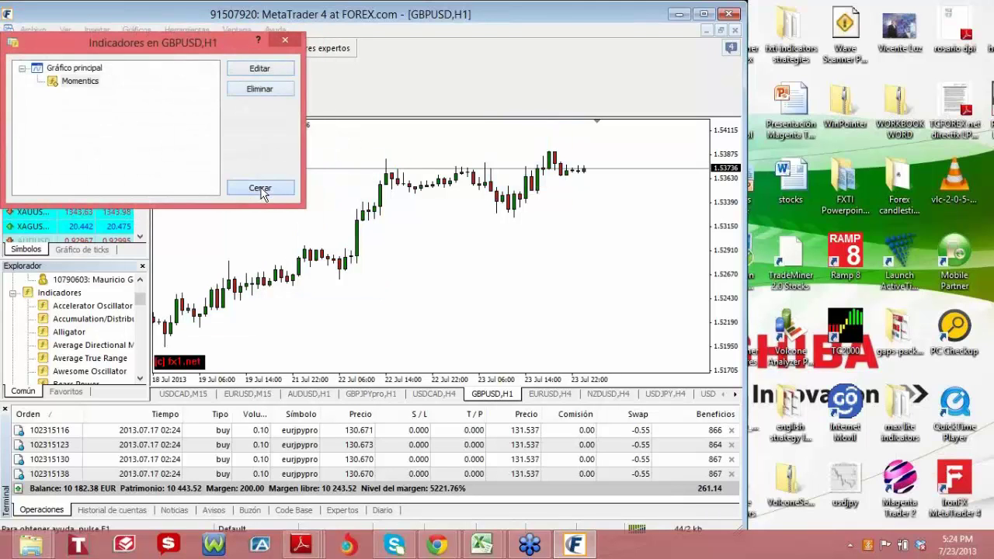
click(261, 188)
click(226, 68)
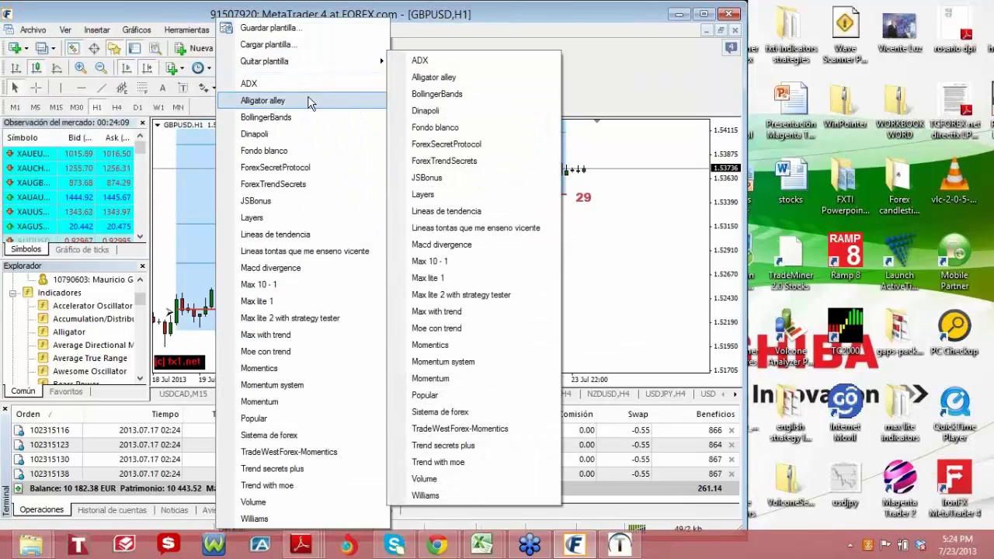
click(279, 27)
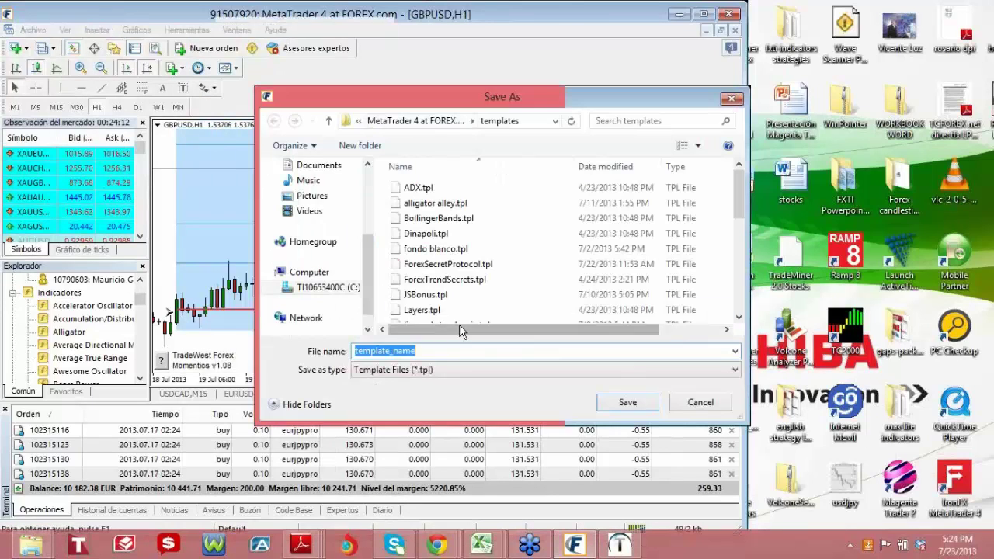
click(699, 402)
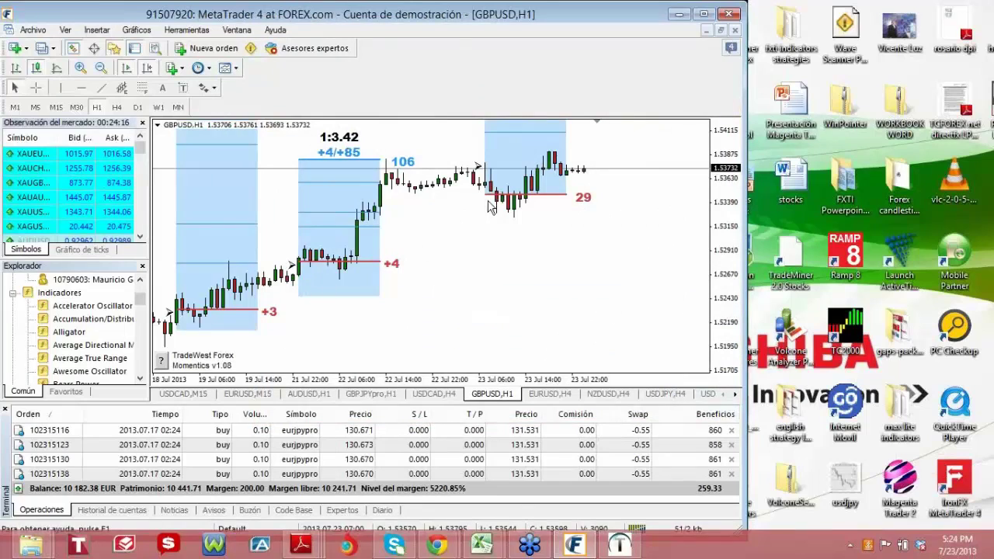
Step: Switch the GBPUSD chart to the H4 timeframe and compress its price scale to fit the Momentics zones
mouse_move(725, 193)
mouse_down()
mouse_move(734, 210)
mouse_move(725, 159)
mouse_move(730, 203)
mouse_up()
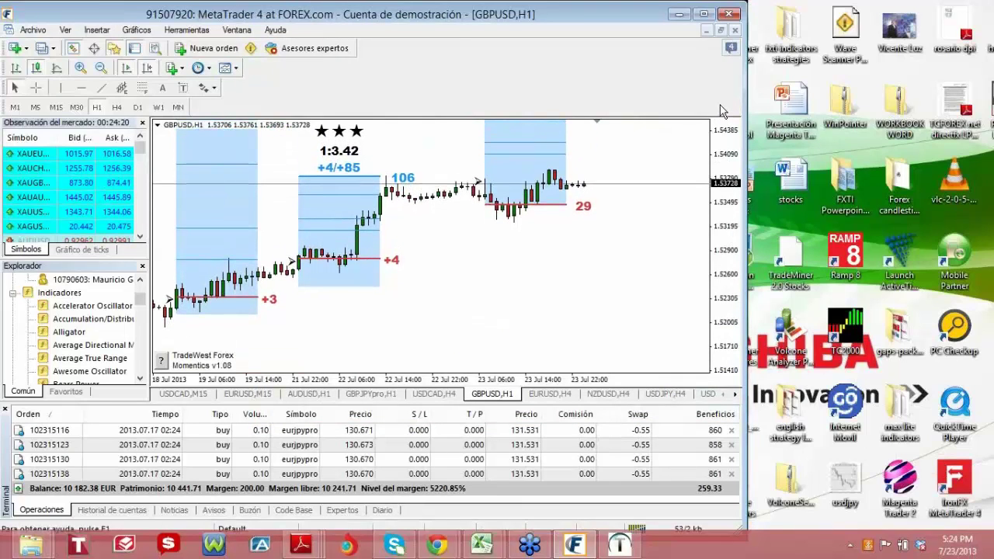
click(117, 107)
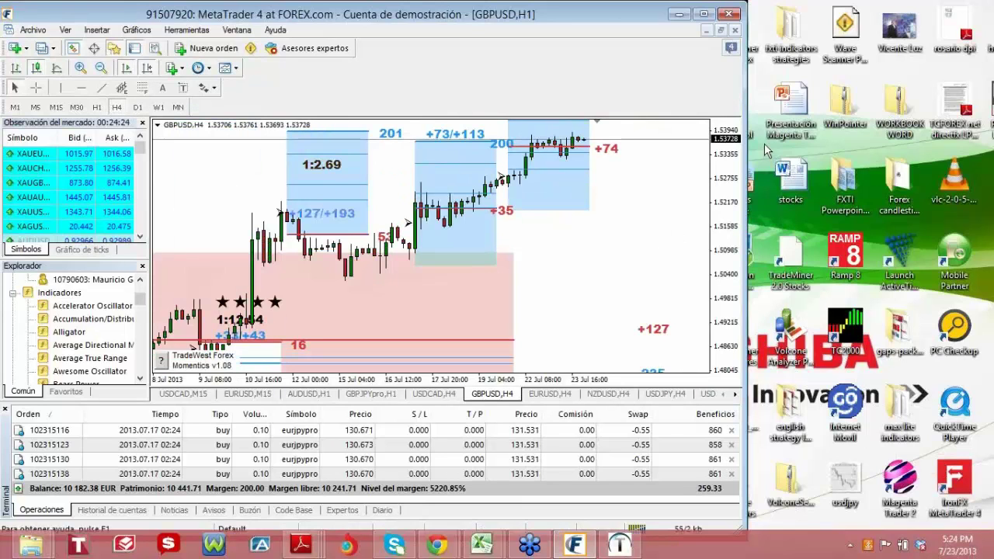
drag(730, 146, 731, 181)
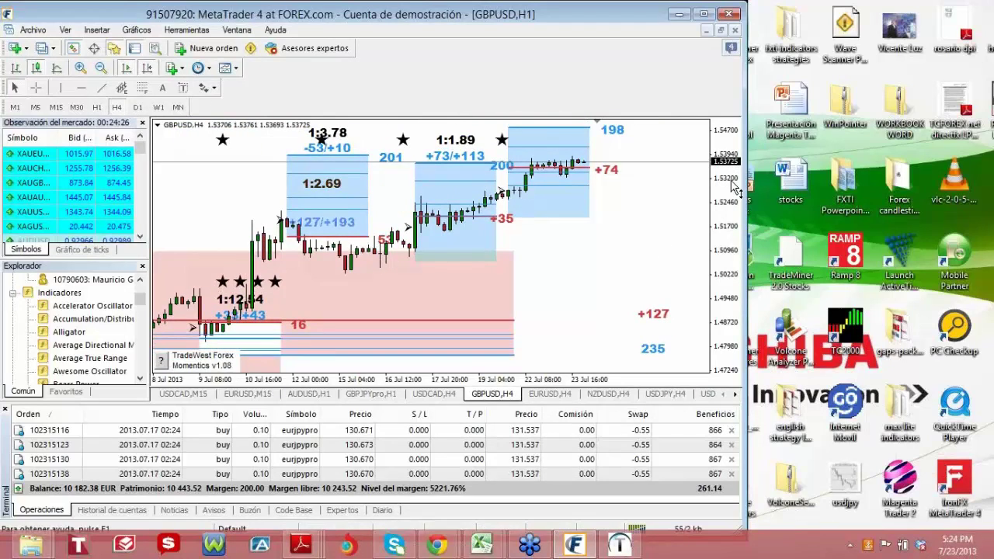